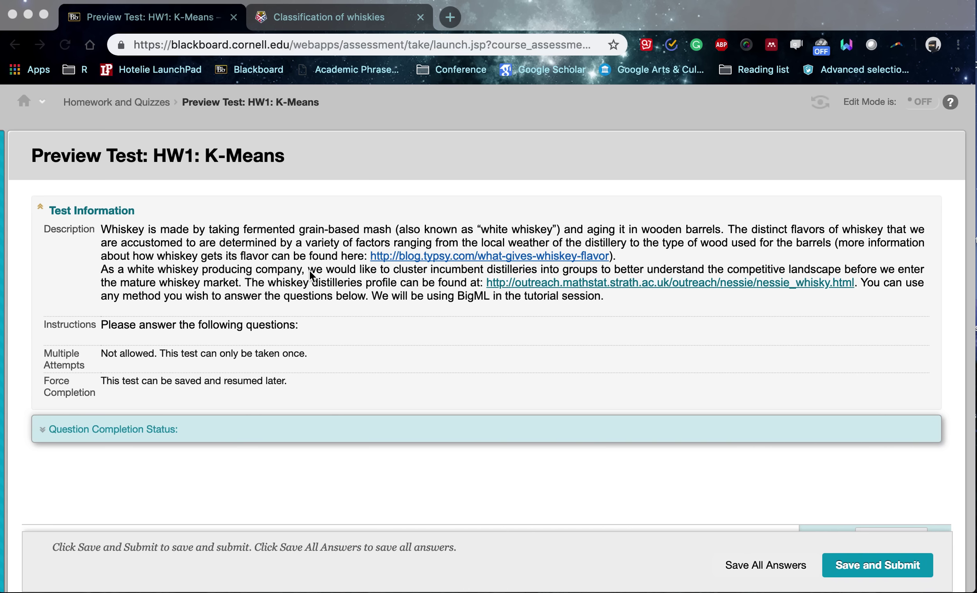
Open the nessie_whisky.html distillery profile page linked in the homework description and review its data description and file list
{"action": "left_click", "coordinate": [660, 242]}
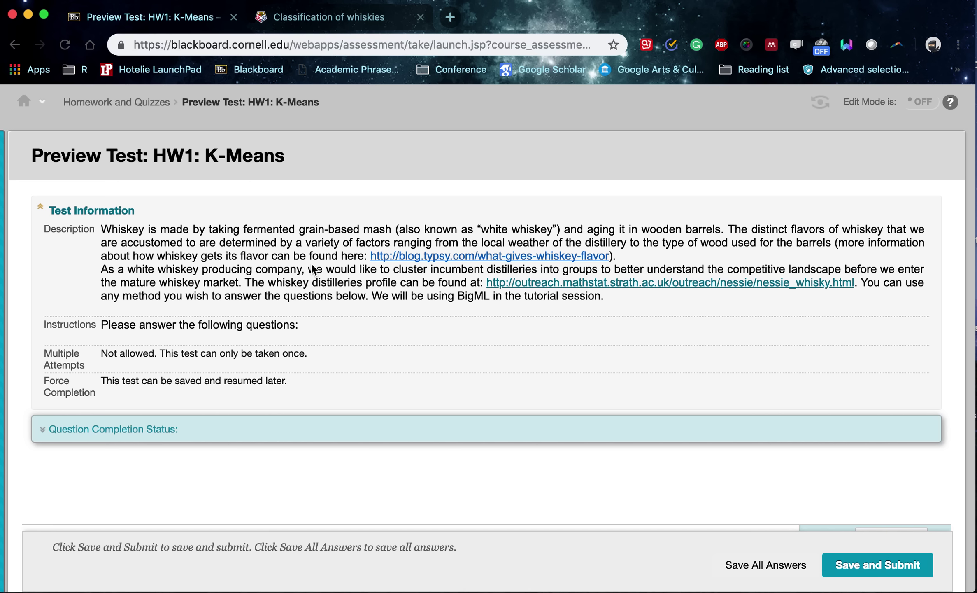
{"action": "left_click", "coordinate": [552, 284]}
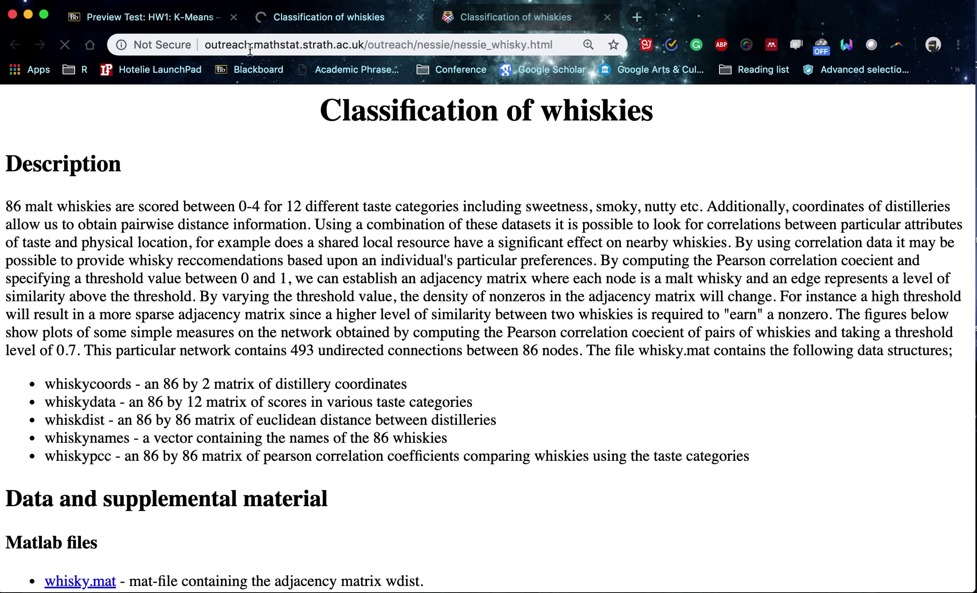
{"action": "scroll", "coordinate": [430, 396], "scroll_direction": "down", "scroll_amount": 2}
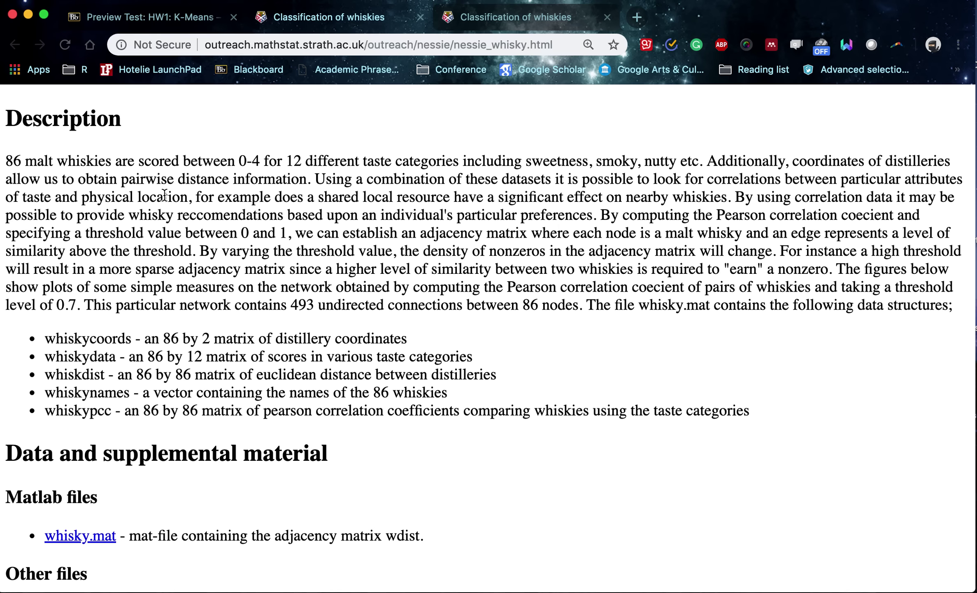
{"action": "scroll", "coordinate": [164, 195], "scroll_direction": "down", "scroll_amount": 3}
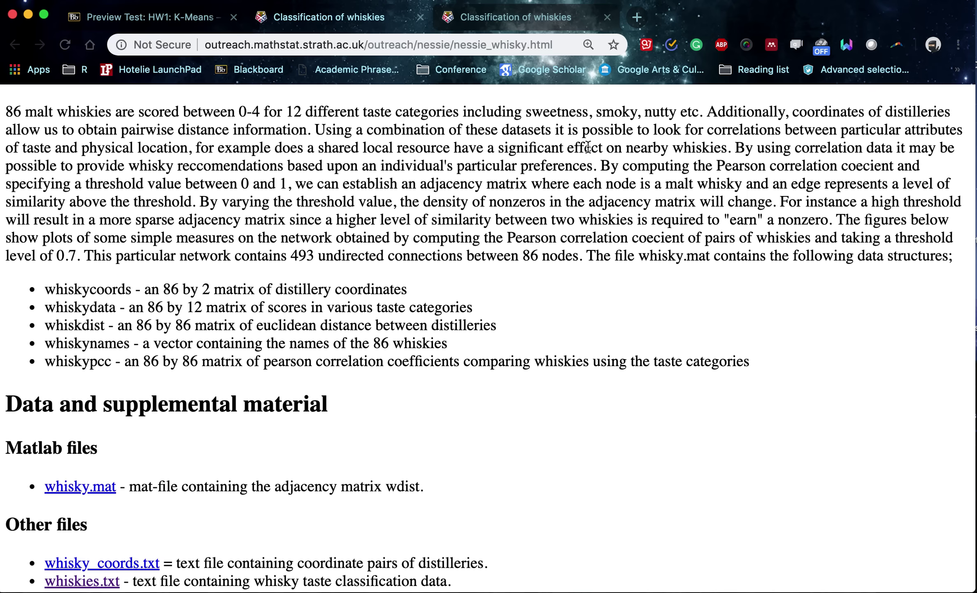
{"action": "scroll", "coordinate": [154, 377], "scroll_direction": "down", "scroll_amount": 8}
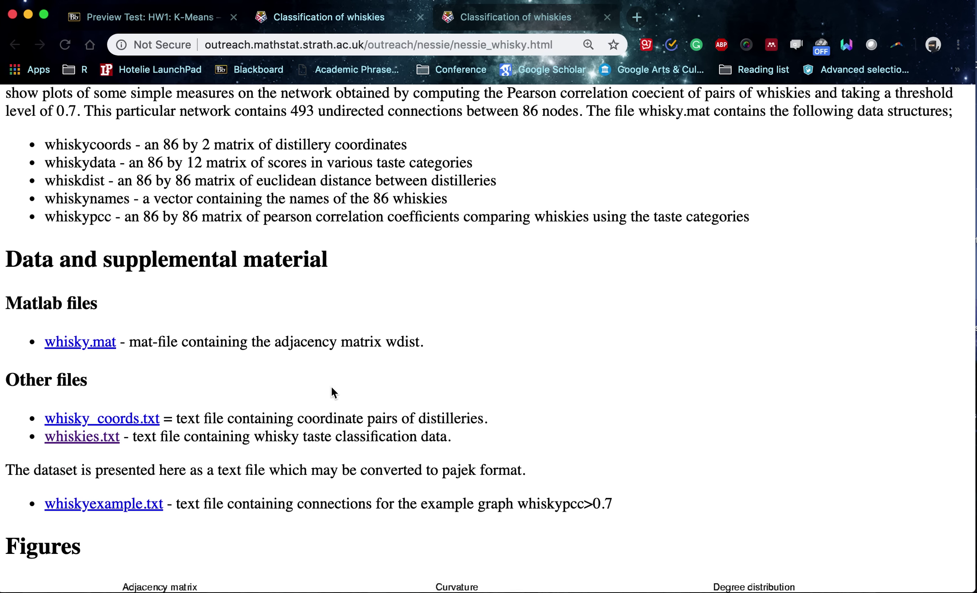
{"action": "scroll", "coordinate": [331, 386], "scroll_direction": "up", "scroll_amount": 10}
{"action": "scroll", "coordinate": [331, 386], "scroll_direction": "down", "scroll_amount": 1}
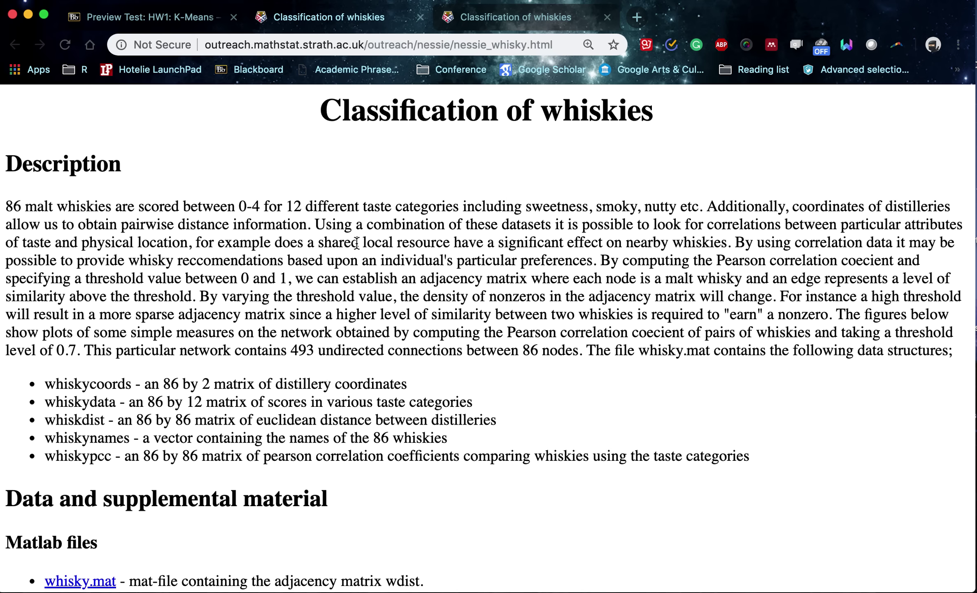
{"action": "scroll", "coordinate": [351, 304], "scroll_direction": "down", "scroll_amount": 10}
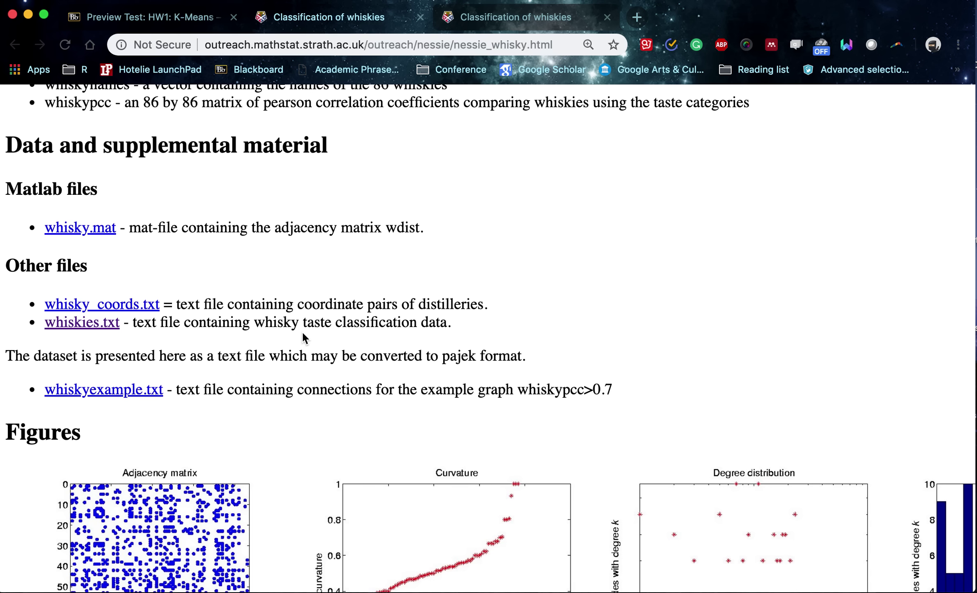
Look through all rows of the whiskies.txt taste classification data and return to the Classification of whiskies page
{"action": "left_click", "coordinate": [100, 329]}
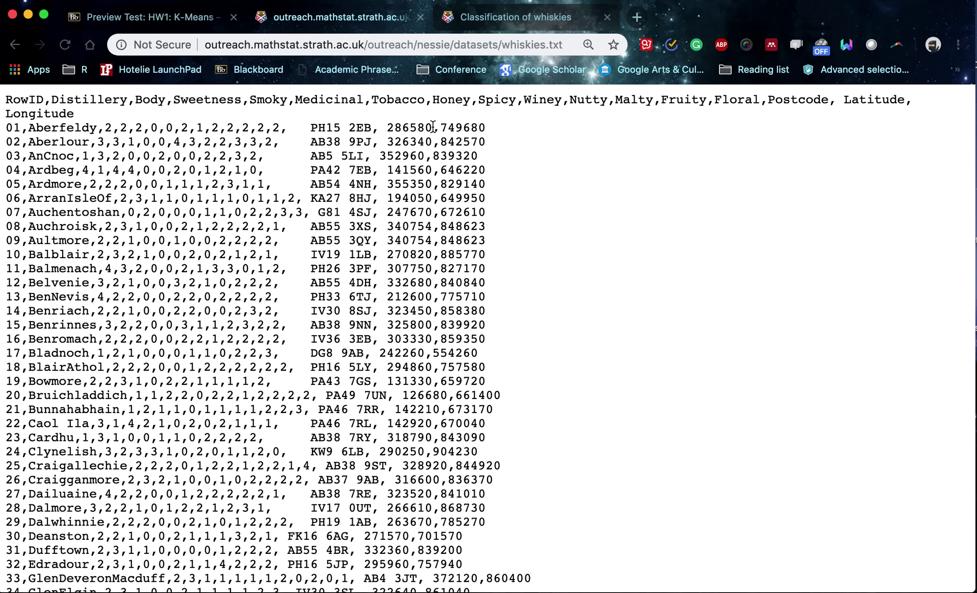
{"action": "scroll", "coordinate": [375, 384], "scroll_direction": "down", "scroll_amount": 3}
{"action": "scroll", "coordinate": [375, 385], "scroll_direction": "down", "scroll_amount": 5}
{"action": "scroll", "coordinate": [344, 136], "scroll_direction": "up", "scroll_amount": 10}
{"action": "scroll", "coordinate": [295, 241], "scroll_direction": "down", "scroll_amount": 20}
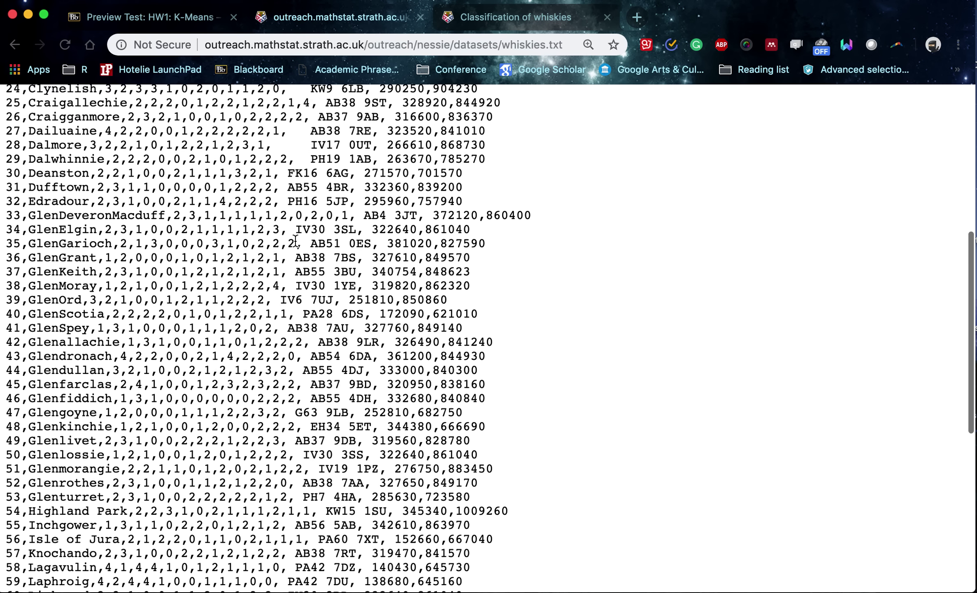
{"action": "scroll", "coordinate": [295, 241], "scroll_direction": "down", "scroll_amount": 3}
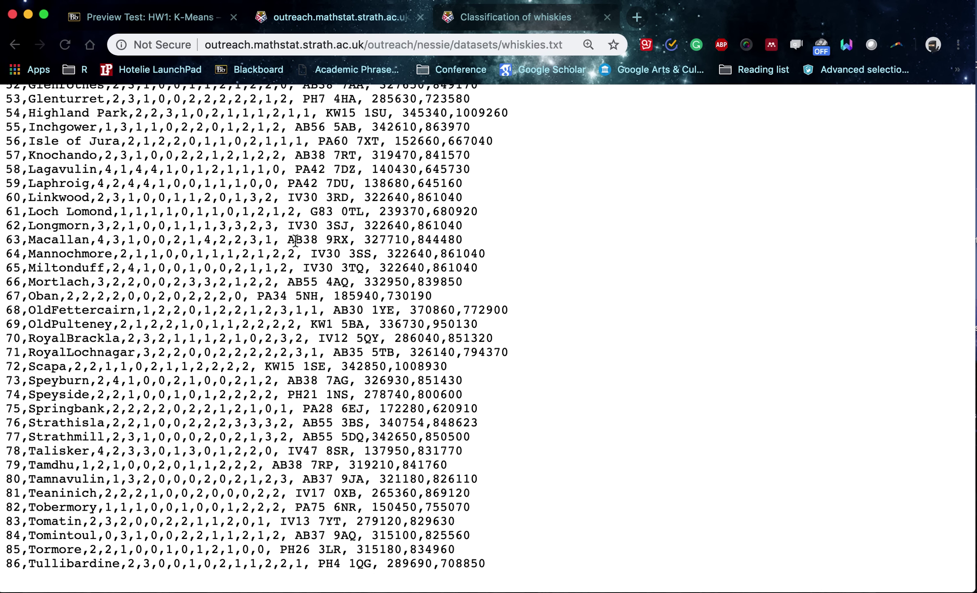
{"action": "left_click", "coordinate": [16, 44]}
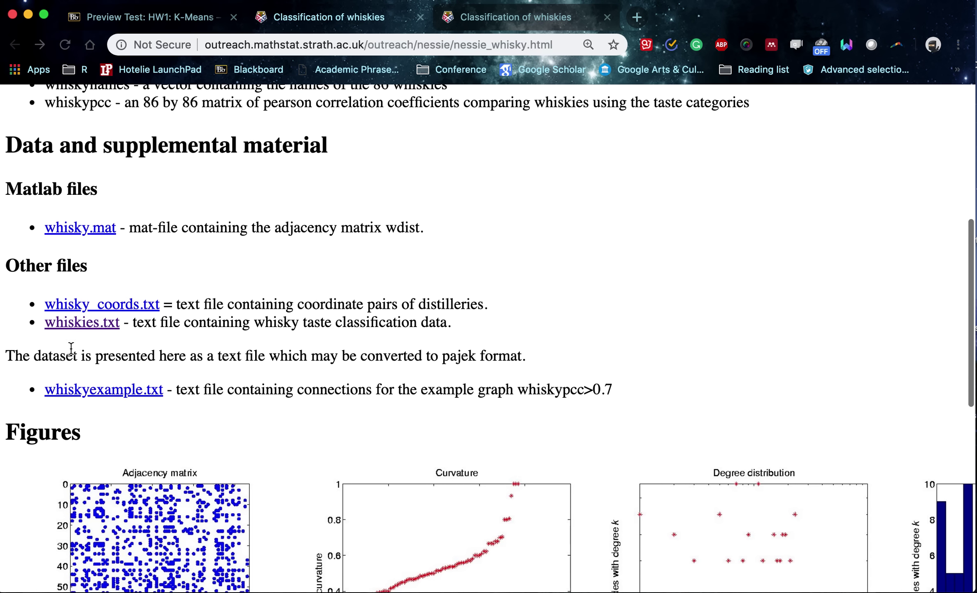
Start saving the linked whiskies.txt file and choose Documents > 2019 Spring > DDP > K-Means Tutorial as its location
{"action": "right_click", "coordinate": [76, 331]}
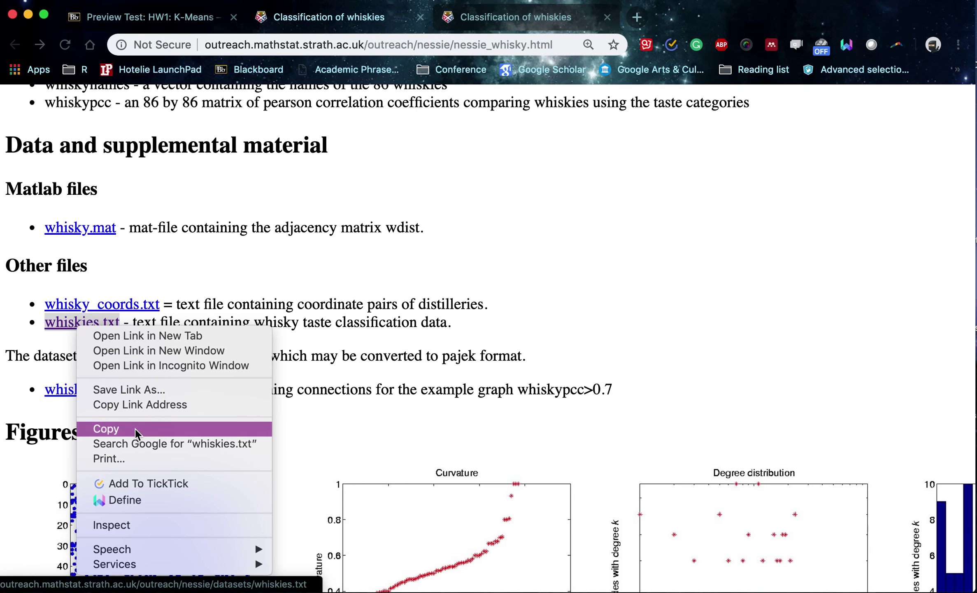
{"action": "left_click", "coordinate": [146, 389]}
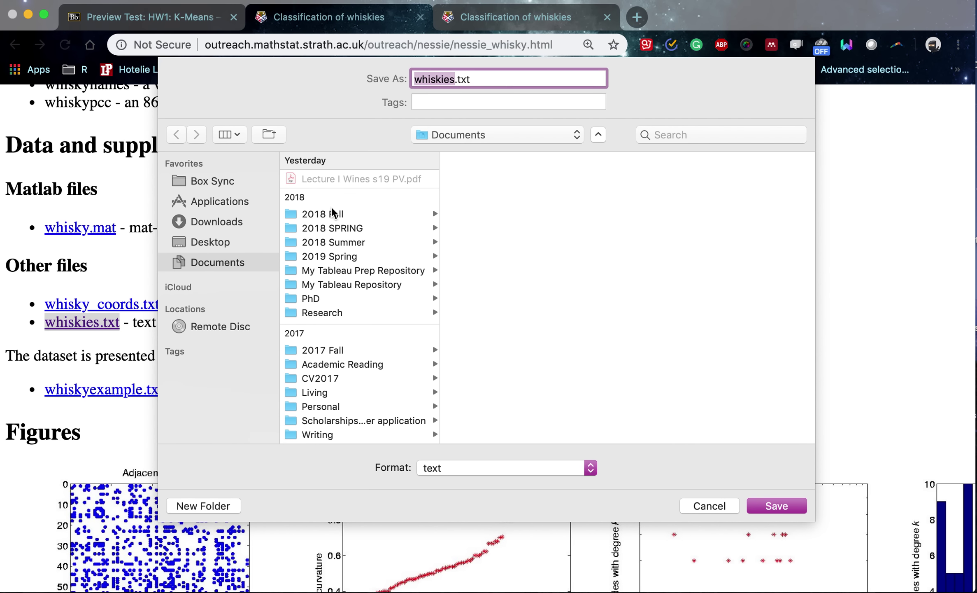
{"action": "left_click", "coordinate": [341, 257]}
{"action": "left_click", "coordinate": [493, 179]}
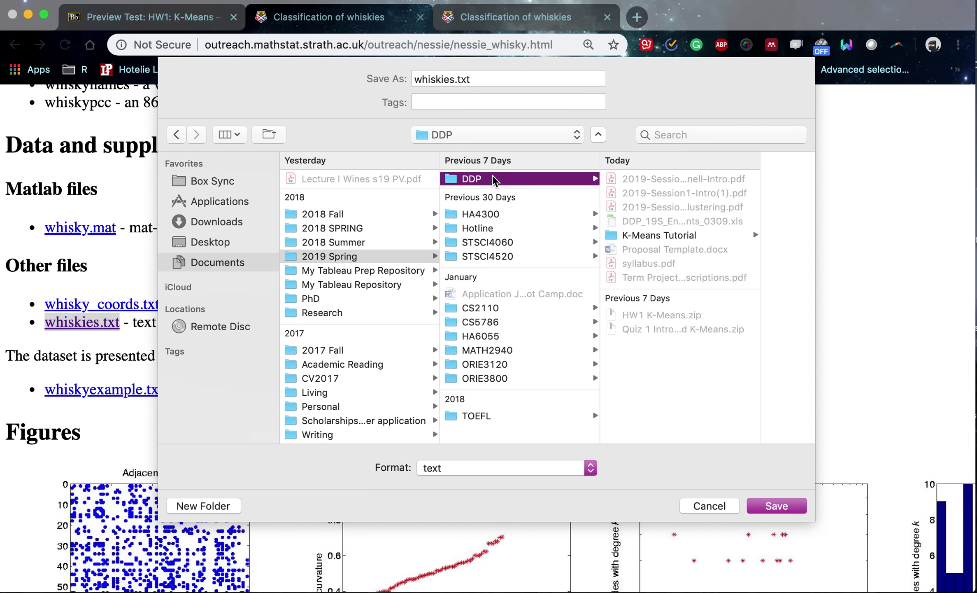
{"action": "left_click", "coordinate": [203, 505]}
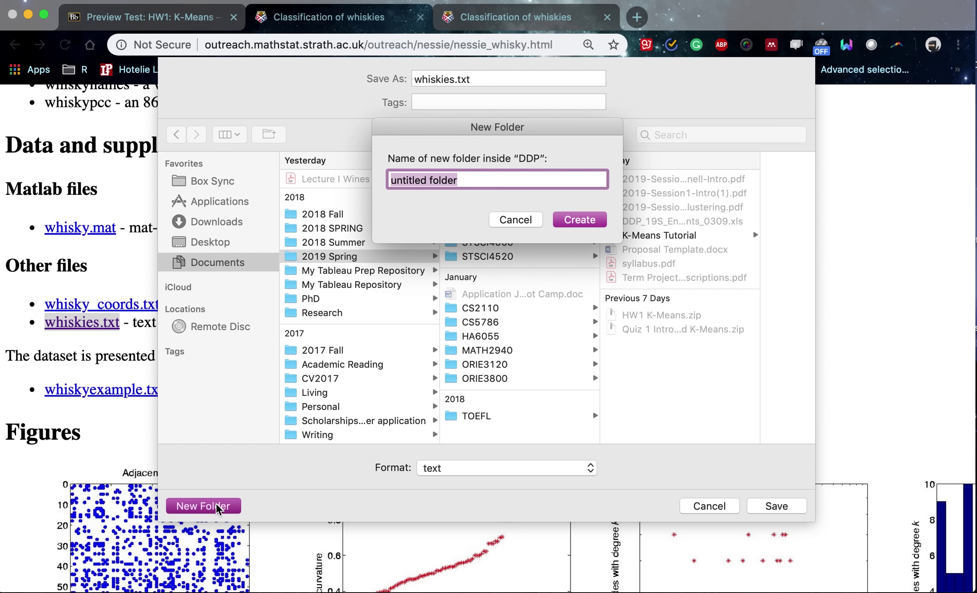
{"action": "left_click", "coordinate": [510, 224]}
{"action": "left_click", "coordinate": [630, 235]}
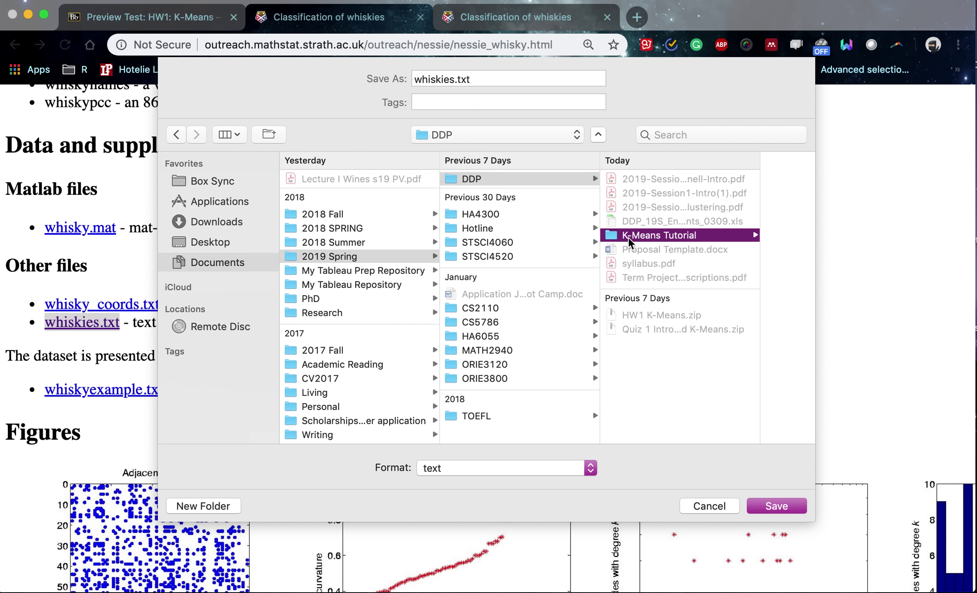
Create a folder named "real" inside K-Means Tutorial and save whiskies.txt in it
{"action": "left_click", "coordinate": [225, 509]}
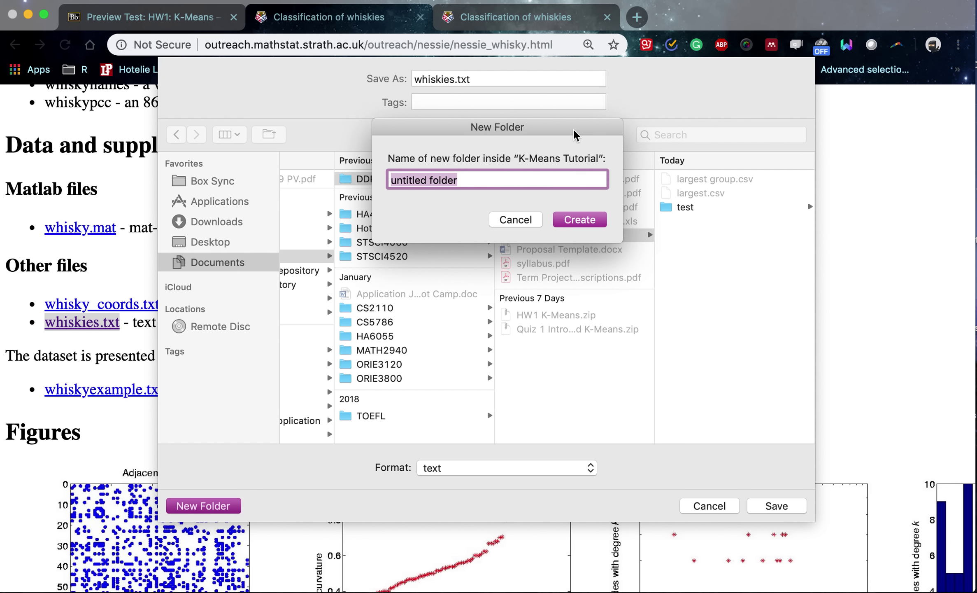
{"action": "type", "text": "real"}
{"action": "key", "text": "Return"}
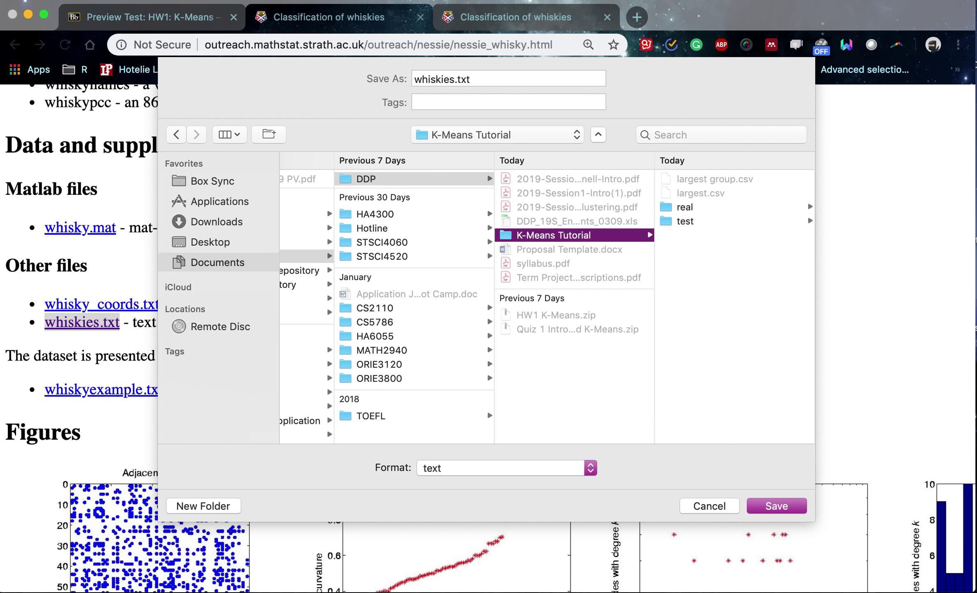
{"action": "left_click", "coordinate": [777, 506]}
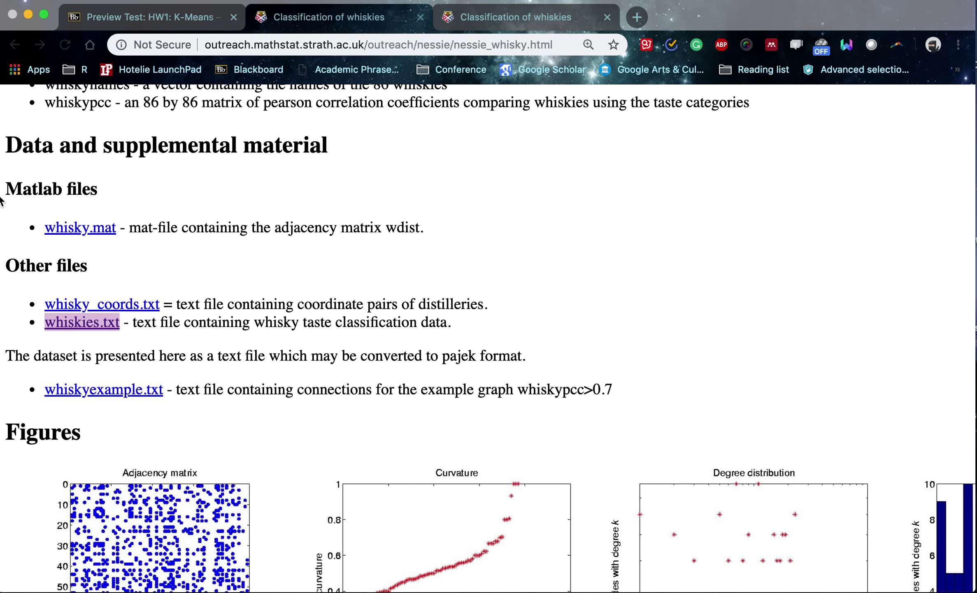
{"action": "mouse_move", "coordinate": [1, 201]}
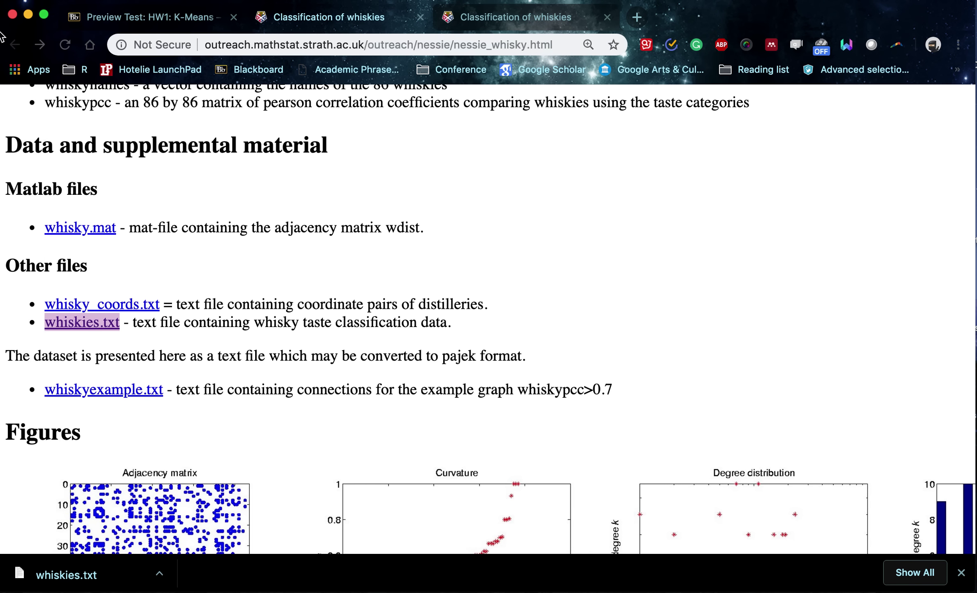
{"action": "left_click", "coordinate": [15, 29]}
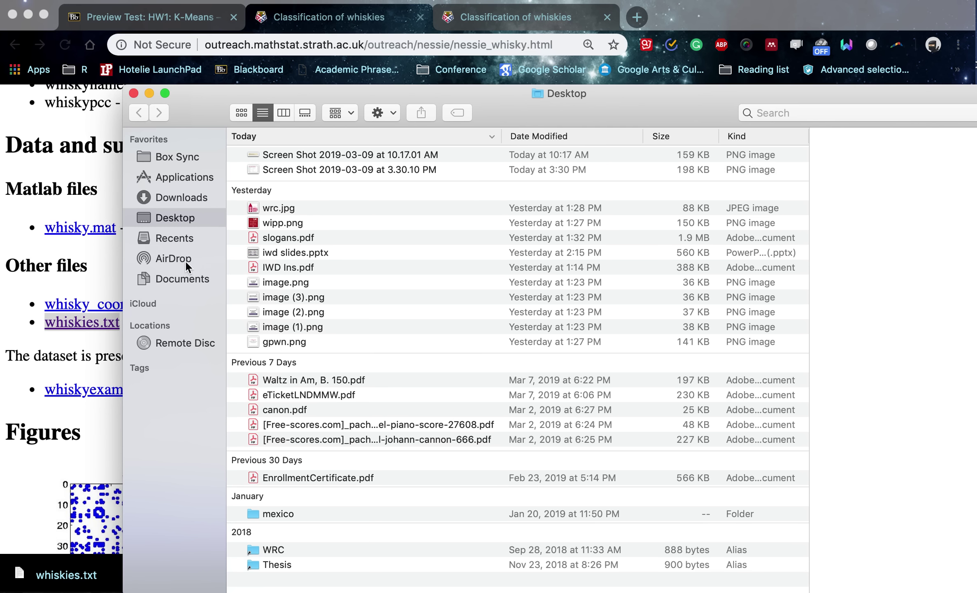
{"action": "left_click", "coordinate": [134, 93]}
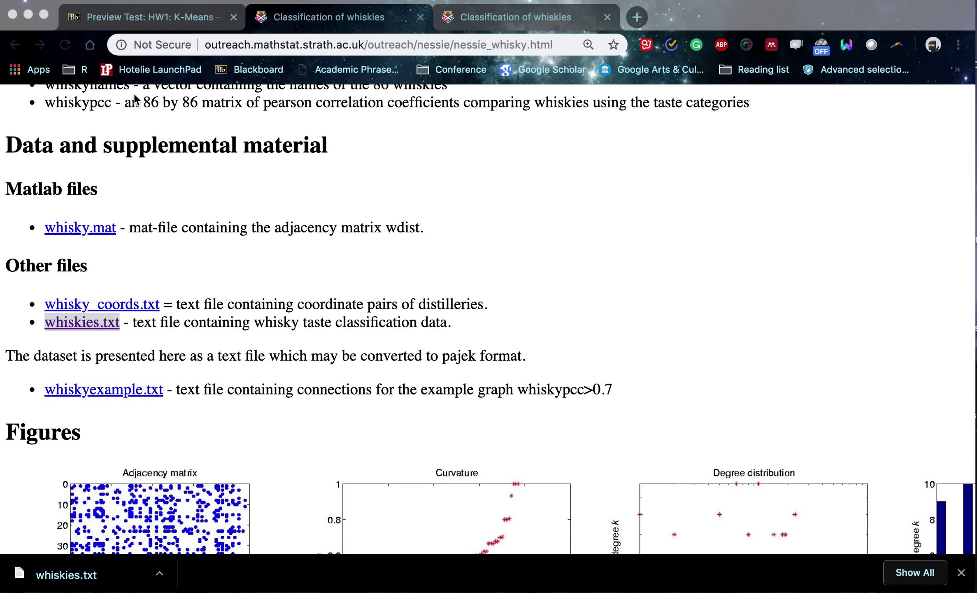
Switch to Excel and bring up the dialog for opening an existing file
{"action": "mouse_move", "coordinate": [1, 286]}
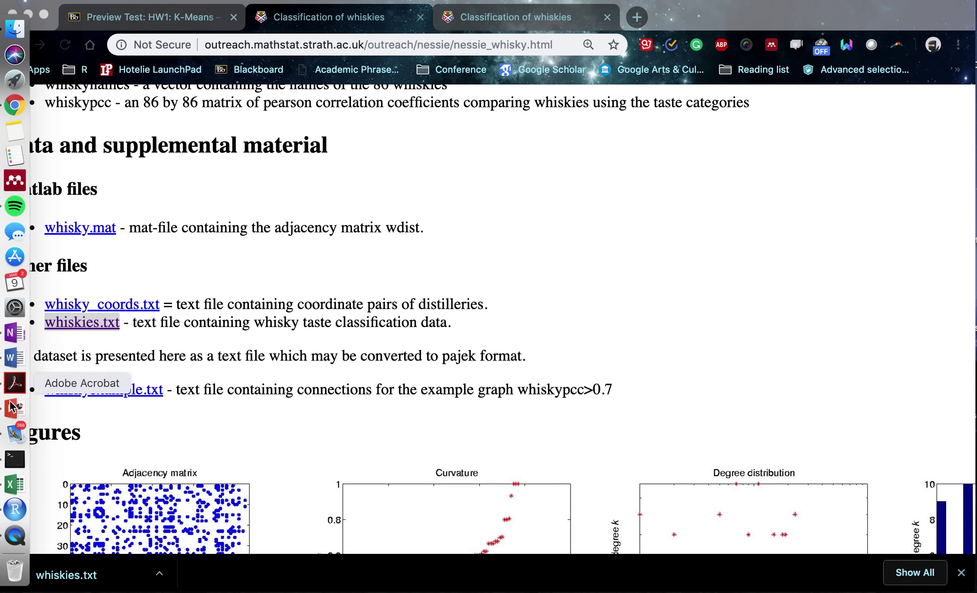
{"action": "left_click", "coordinate": [17, 484]}
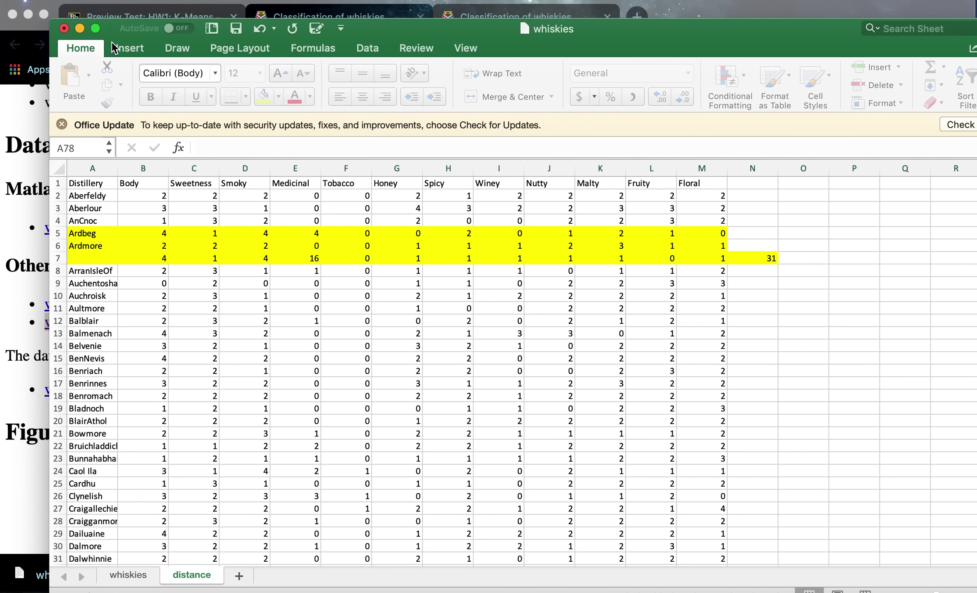
{"action": "left_click", "coordinate": [84, 0]}
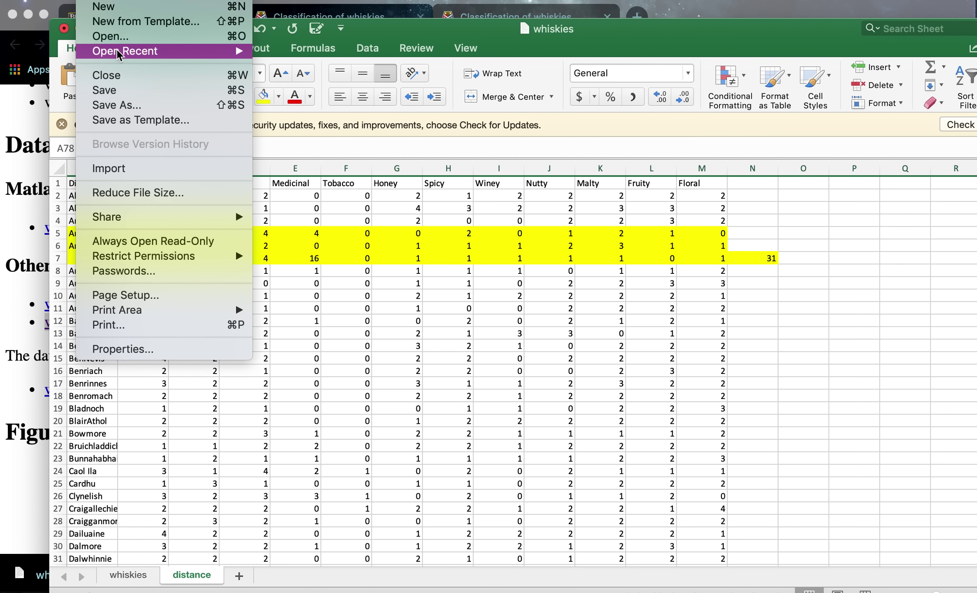
{"action": "left_click", "coordinate": [116, 38]}
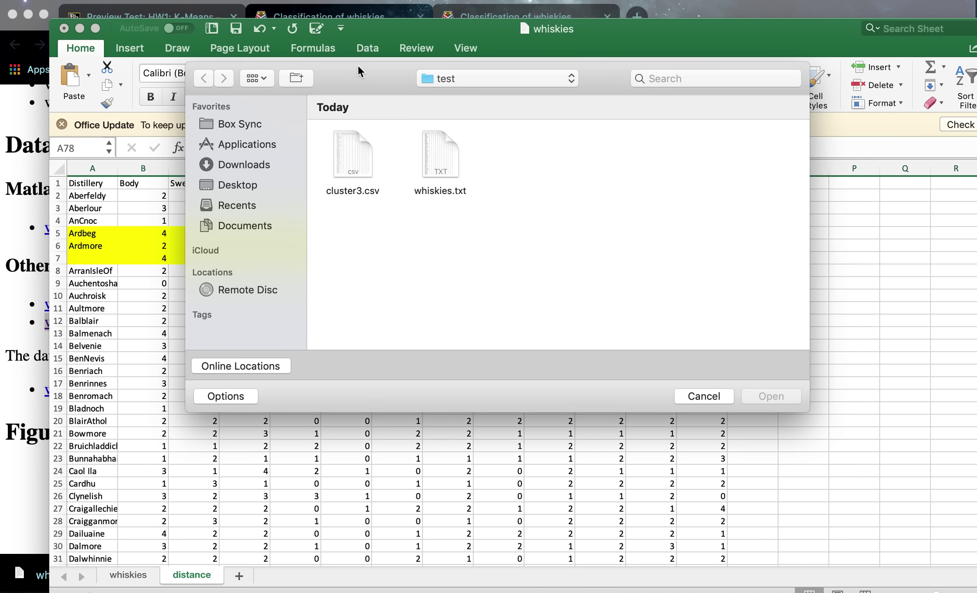
Try to open whiskies.txt from Documents > 2019 Spring > DDP > K-Means Tutorial > real while the other whiskies workbook is open
{"action": "left_click", "coordinate": [104, 194]}
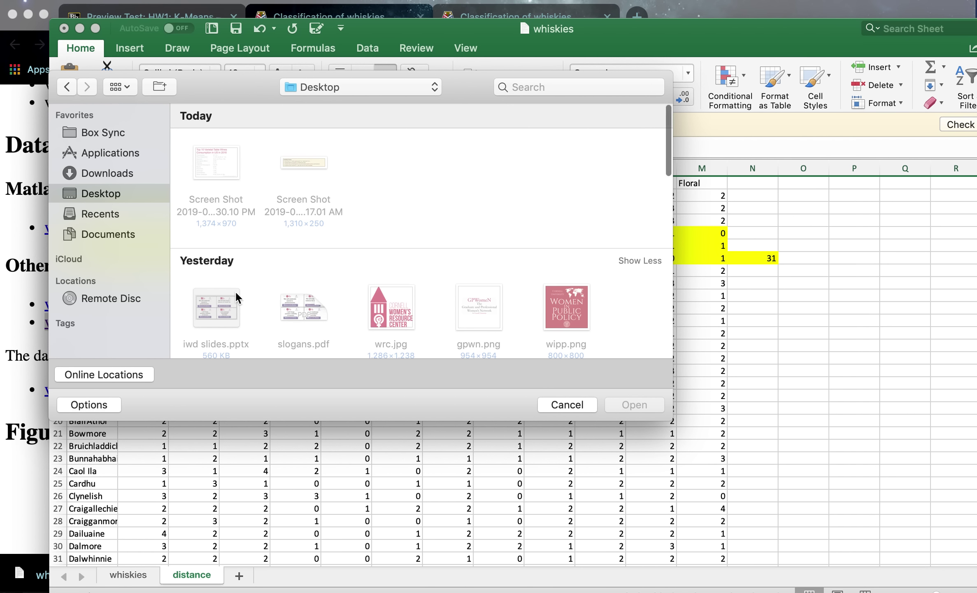
{"action": "left_click", "coordinate": [113, 233]}
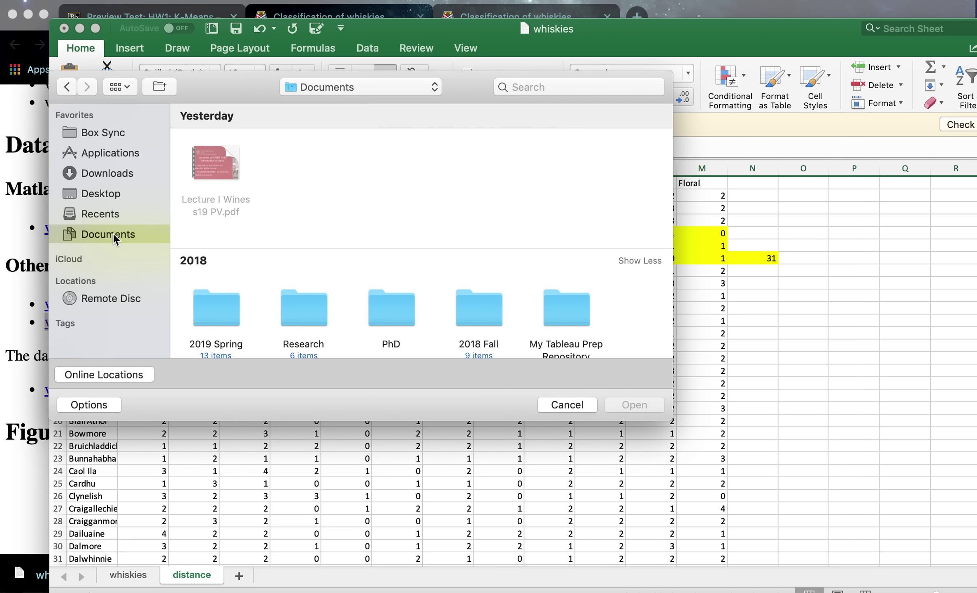
{"action": "double_click", "coordinate": [231, 321]}
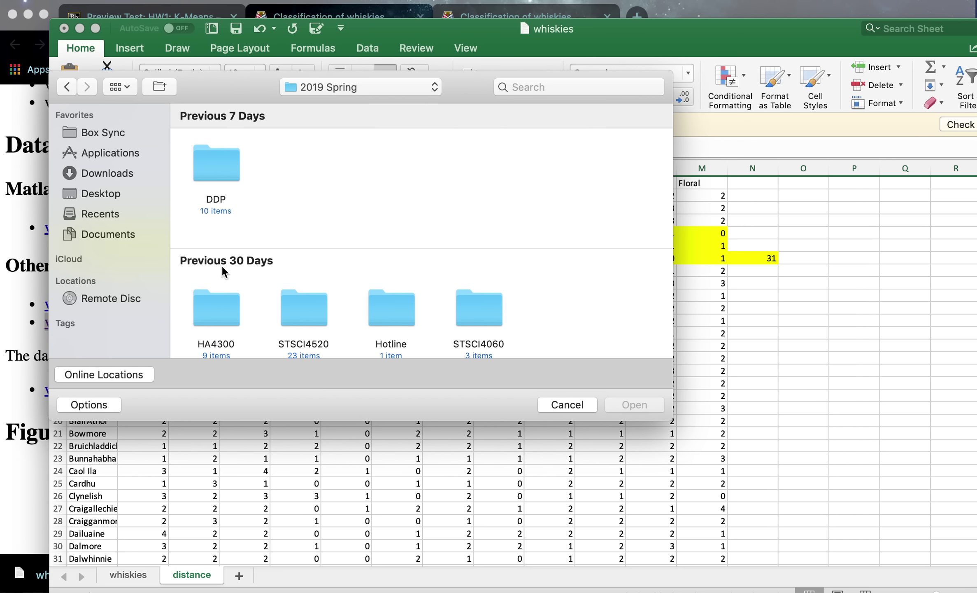
{"action": "scroll", "coordinate": [221, 264], "scroll_direction": "down", "scroll_amount": 3}
{"action": "scroll", "coordinate": [222, 264], "scroll_direction": "up", "scroll_amount": 3}
{"action": "double_click", "coordinate": [217, 187]}
{"action": "left_click", "coordinate": [221, 167]}
{"action": "double_click", "coordinate": [221, 167]}
{"action": "double_click", "coordinate": [214, 164]}
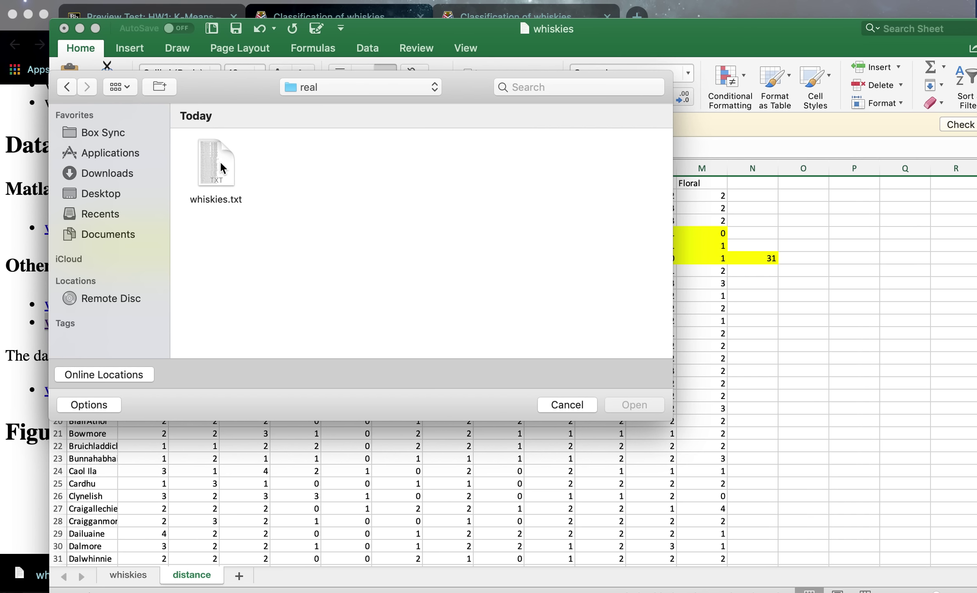
{"action": "double_click", "coordinate": [205, 164]}
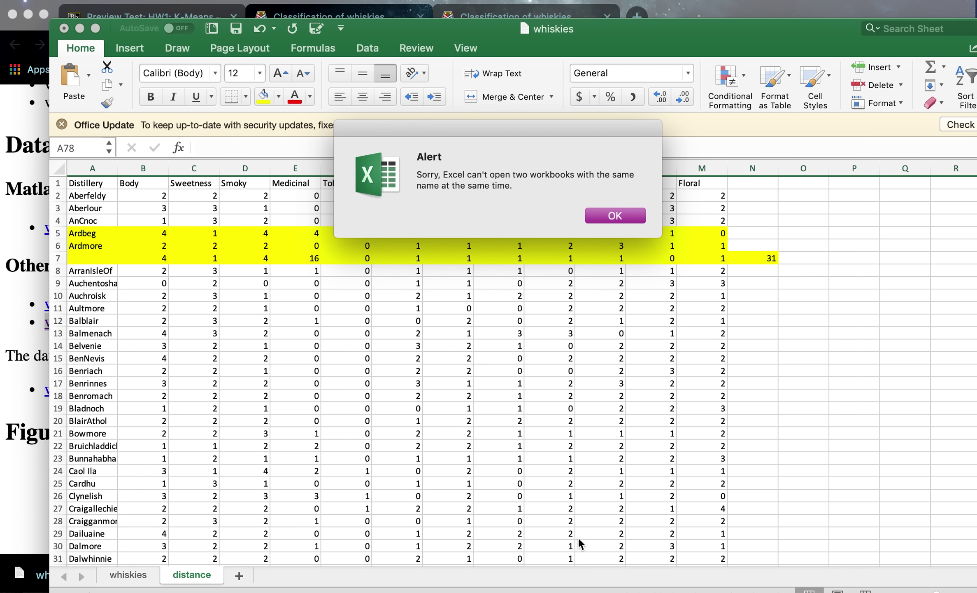
{"action": "left_click", "coordinate": [617, 223]}
Close the already open whiskies workbook without saving its changes
{"action": "left_click", "coordinate": [64, 28]}
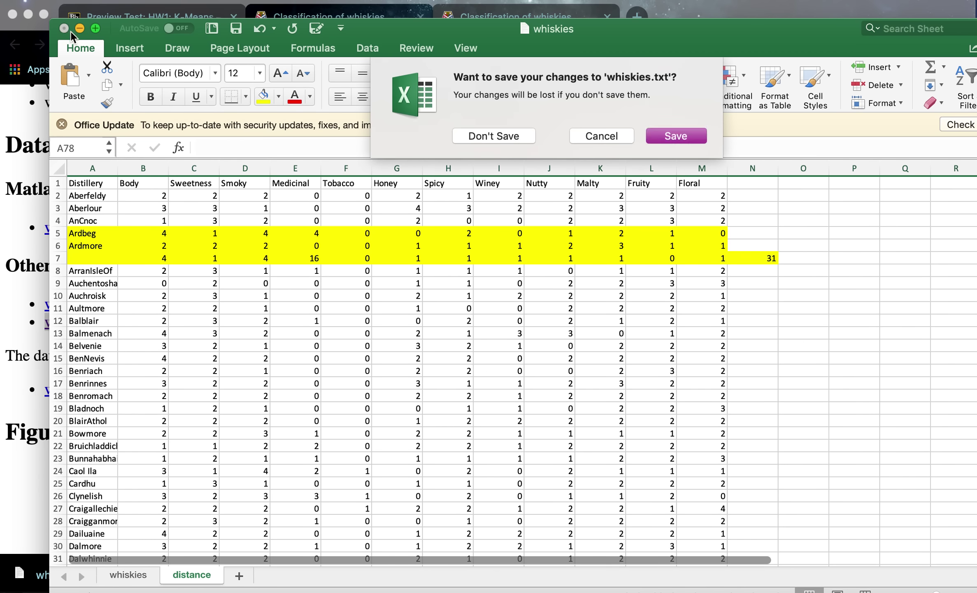
{"action": "left_click", "coordinate": [517, 138]}
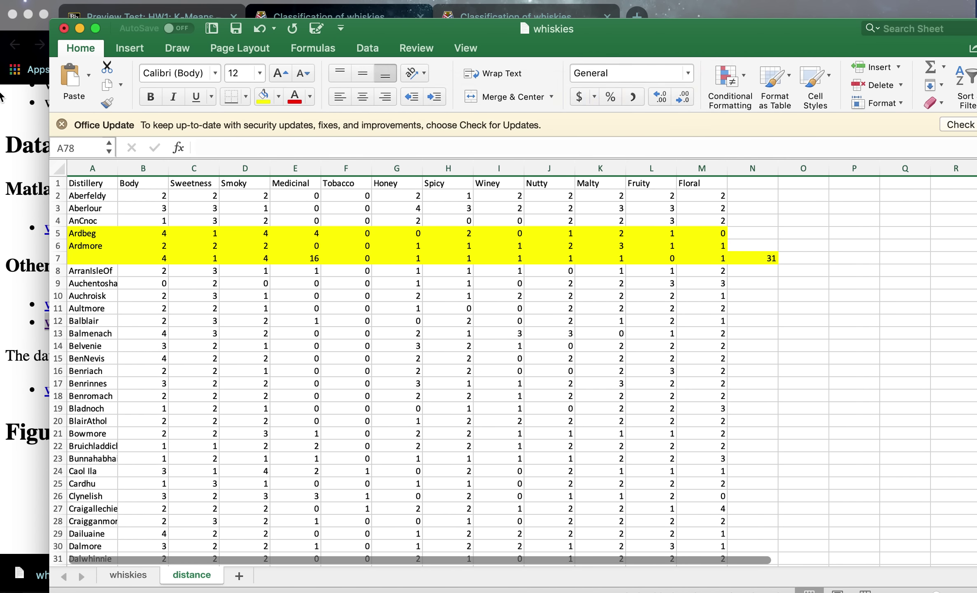
Open whiskies.txt from the real folder and import it as delimited text with Tab and Comma delimiters and General column format
{"action": "left_click", "coordinate": [87, 1]}
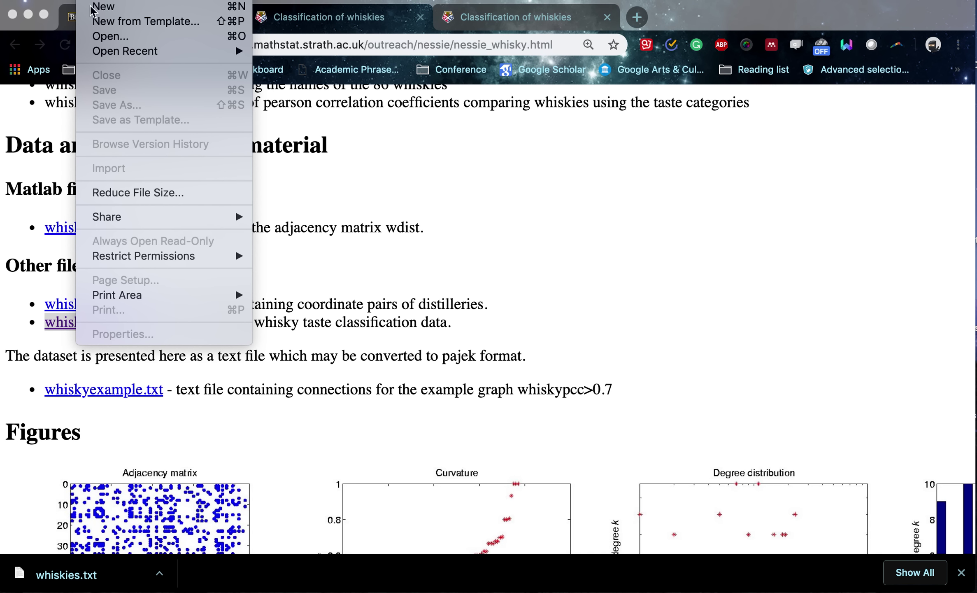
{"action": "left_click", "coordinate": [118, 38]}
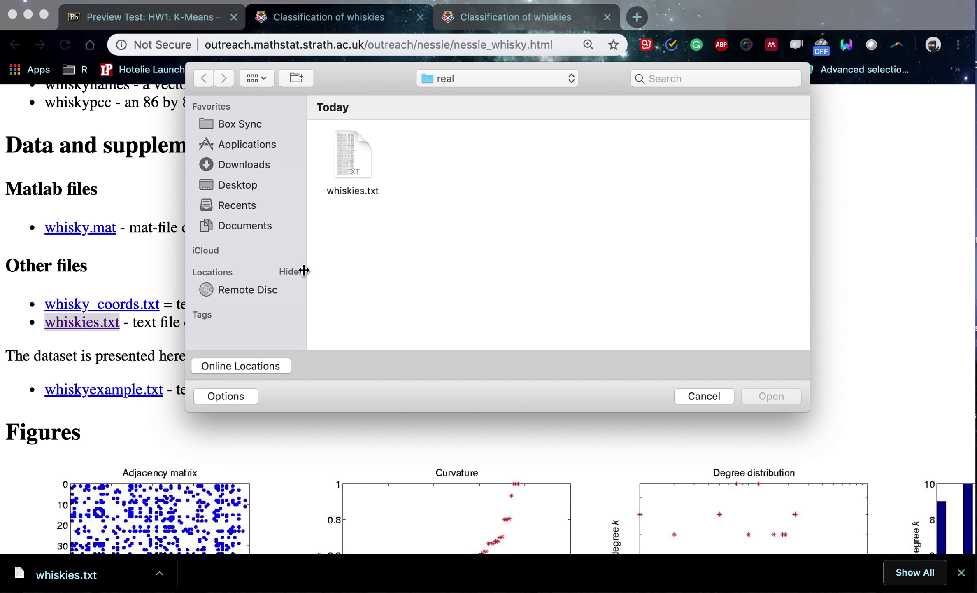
{"action": "double_click", "coordinate": [349, 153]}
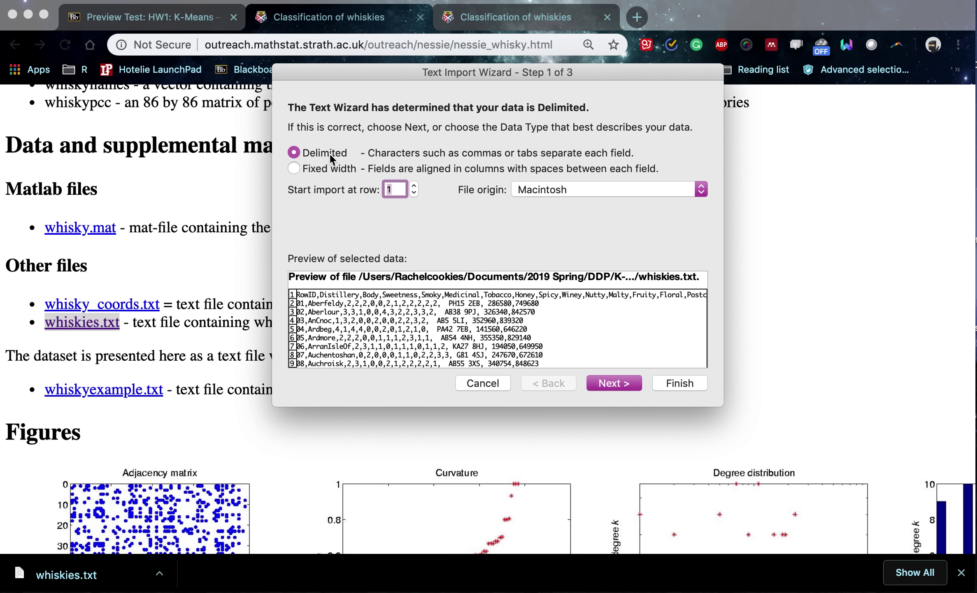
{"action": "left_click", "coordinate": [606, 385]}
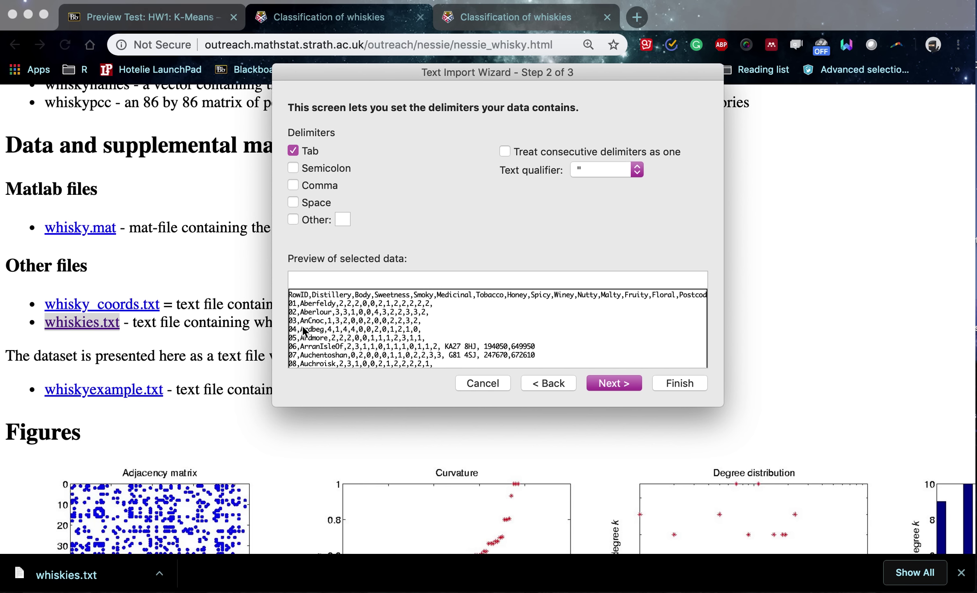
{"action": "left_click", "coordinate": [294, 185]}
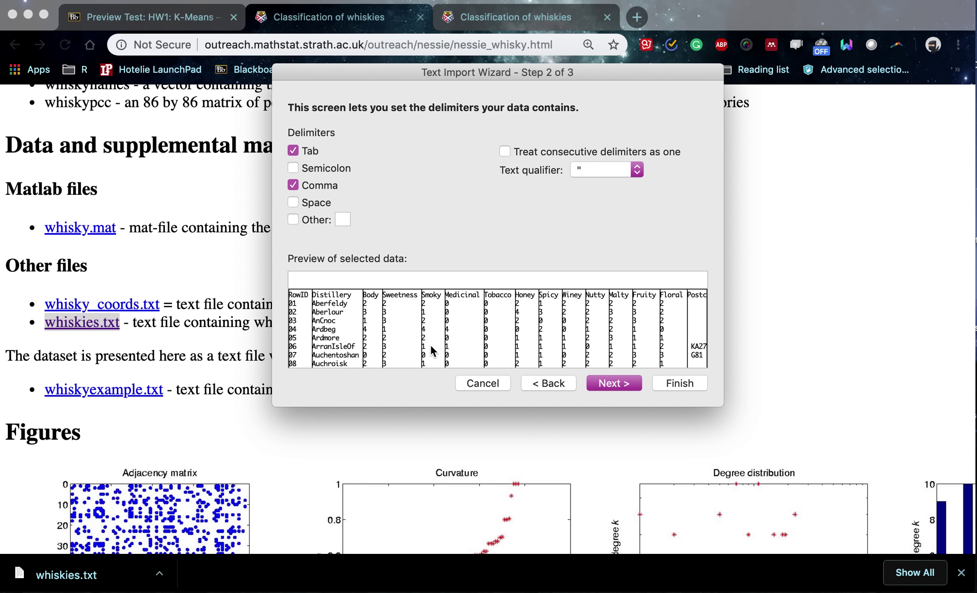
{"action": "left_click", "coordinate": [621, 383]}
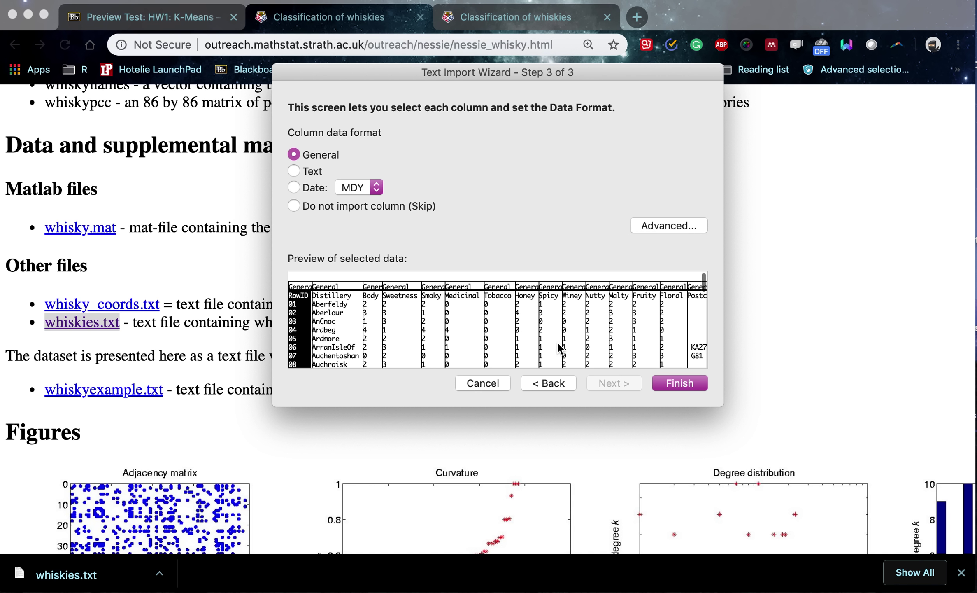
{"action": "left_click", "coordinate": [702, 382]}
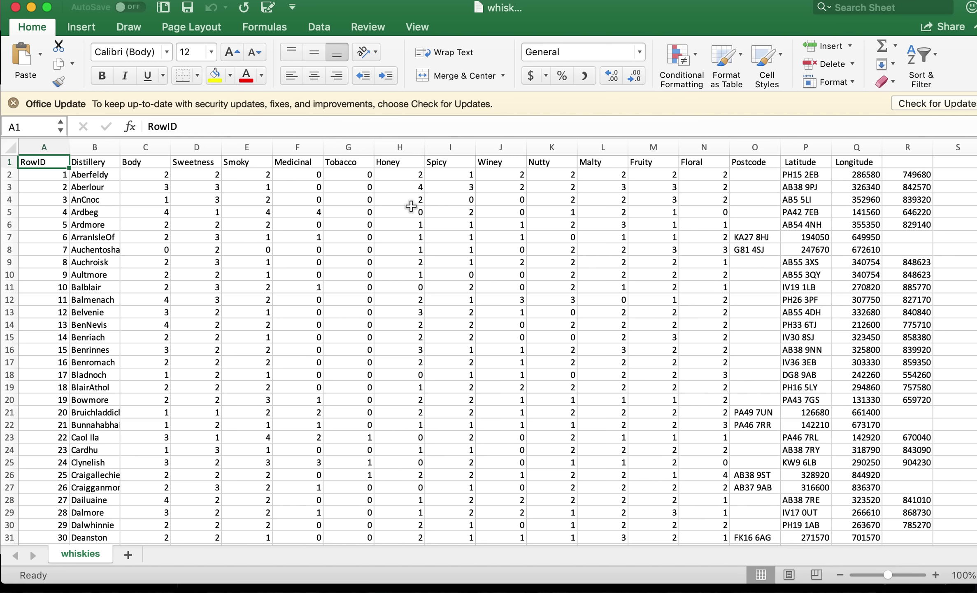
Examine the imported whisky rows and how the values line up under the Postcode, Latitude and Longitude columns
{"action": "scroll", "coordinate": [626, 360], "scroll_direction": "down", "scroll_amount": 5}
{"action": "scroll", "coordinate": [625, 360], "scroll_direction": "up", "scroll_amount": 5}
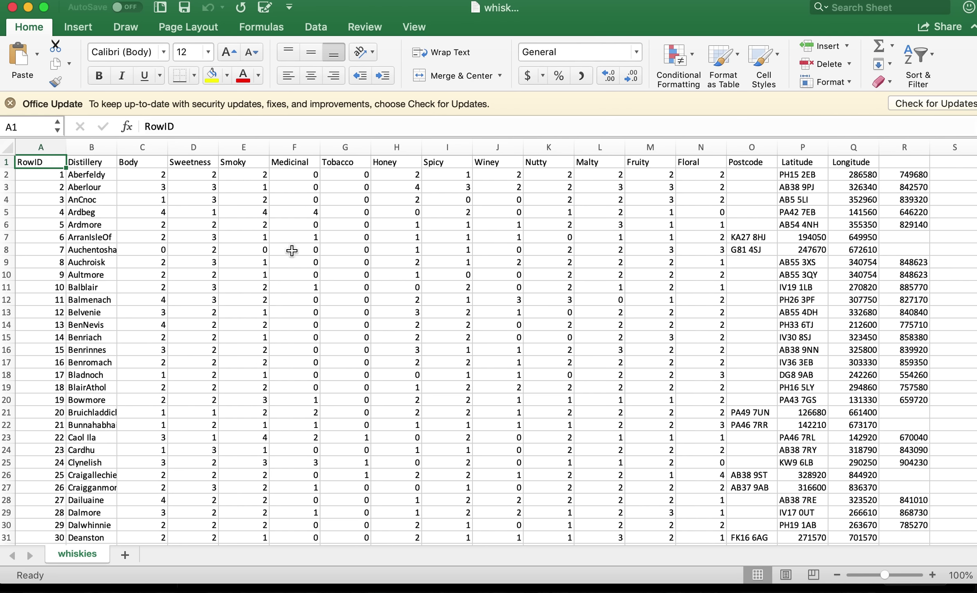
{"action": "left_click_drag", "start_coordinate": [739, 148], "coordinate": [926, 182]}
{"action": "left_click", "coordinate": [926, 183]}
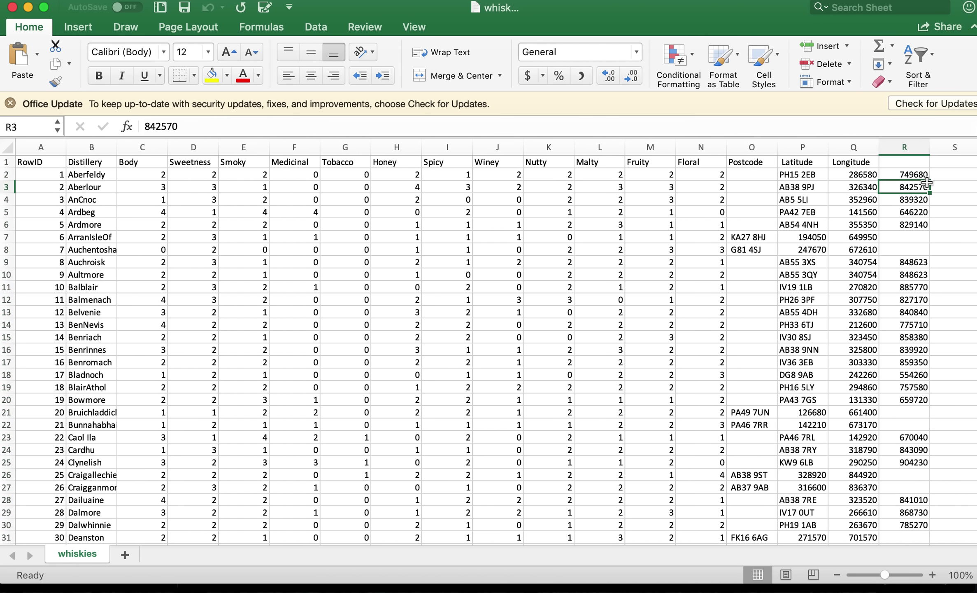
{"action": "scroll", "coordinate": [824, 384], "scroll_direction": "down", "scroll_amount": 5}
{"action": "scroll", "coordinate": [824, 385], "scroll_direction": "up", "scroll_amount": 2}
{"action": "scroll", "coordinate": [824, 384], "scroll_direction": "up", "scroll_amount": 3}
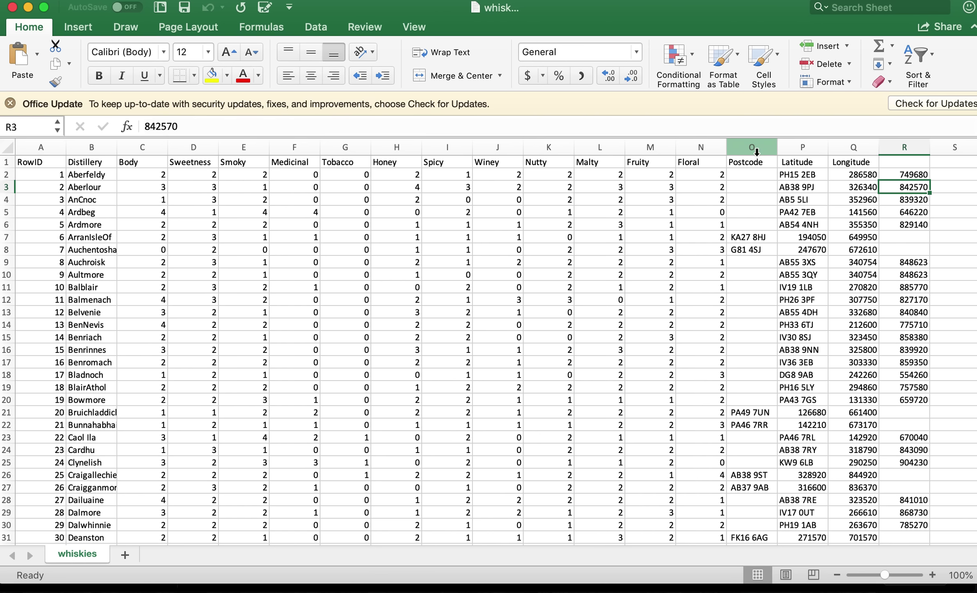
{"action": "left_click_drag", "start_coordinate": [757, 152], "coordinate": [910, 163]}
{"action": "left_click", "coordinate": [890, 304]}
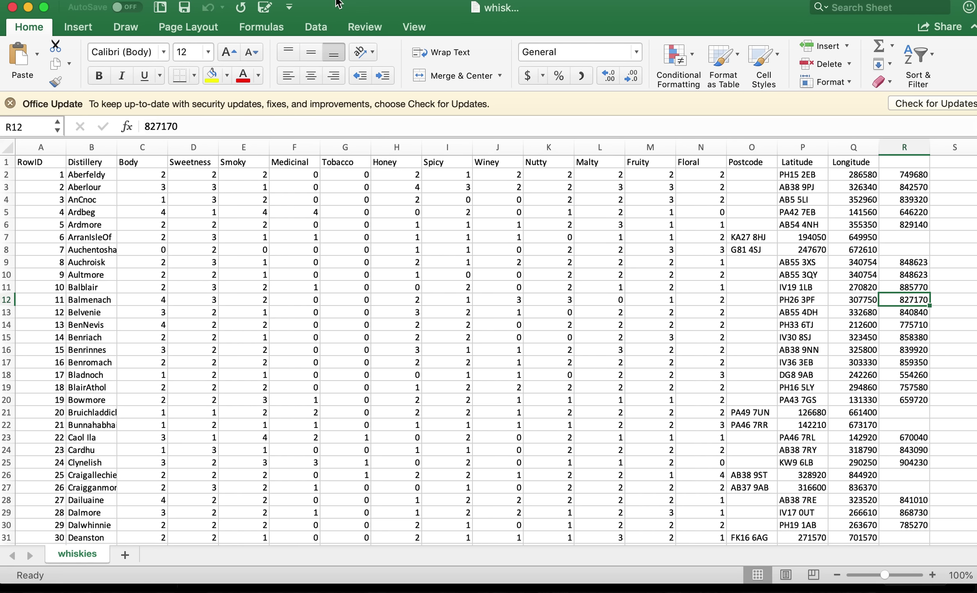
Minimize the Excel workbook and open the BigML Sources dashboard in a new browser tab, dismissing the downloads bar
{"action": "left_click", "coordinate": [28, 7]}
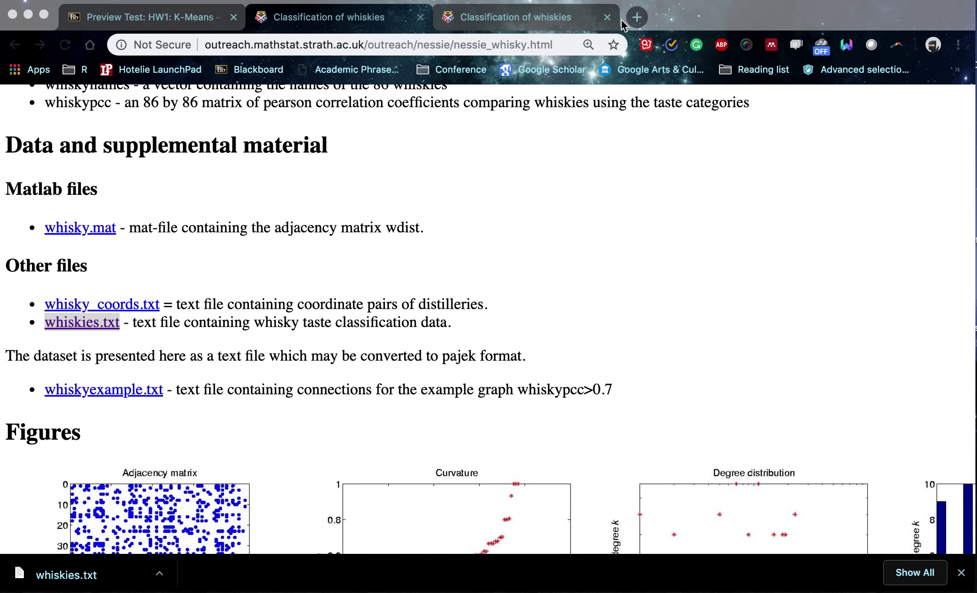
{"action": "left_click", "coordinate": [634, 22]}
{"action": "type", "text": "bi"}
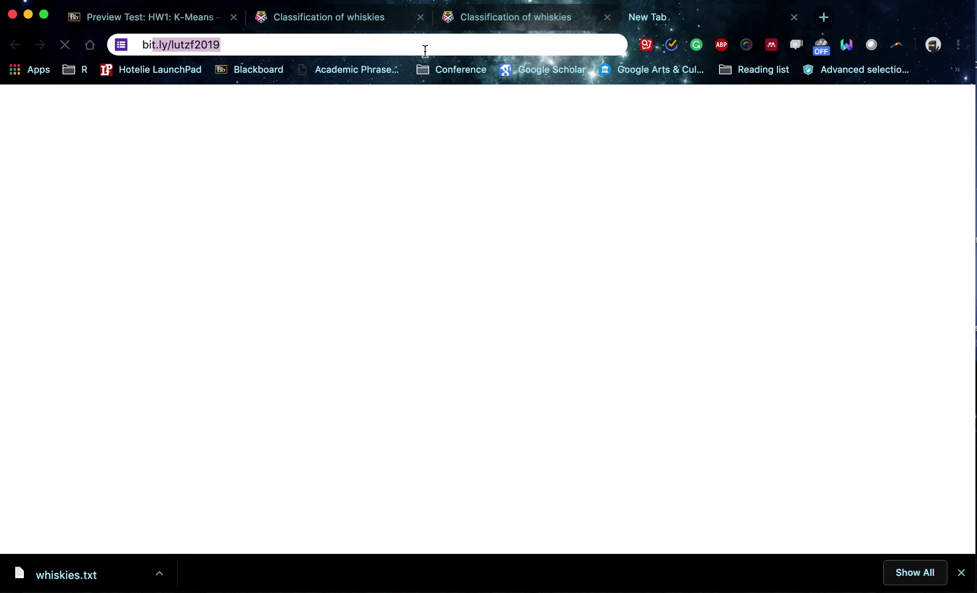
{"action": "type", "text": "gml"}
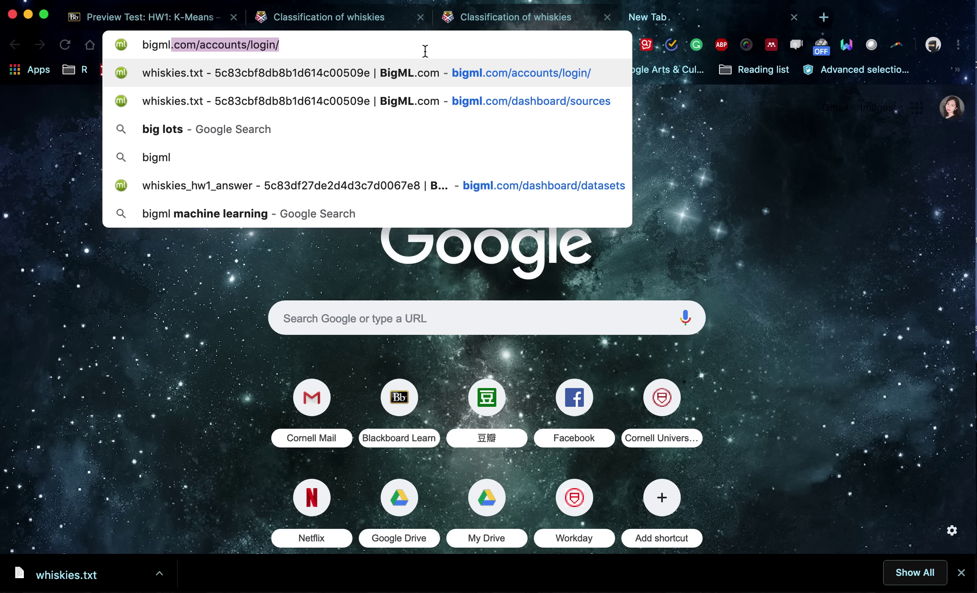
{"action": "key", "text": "Return"}
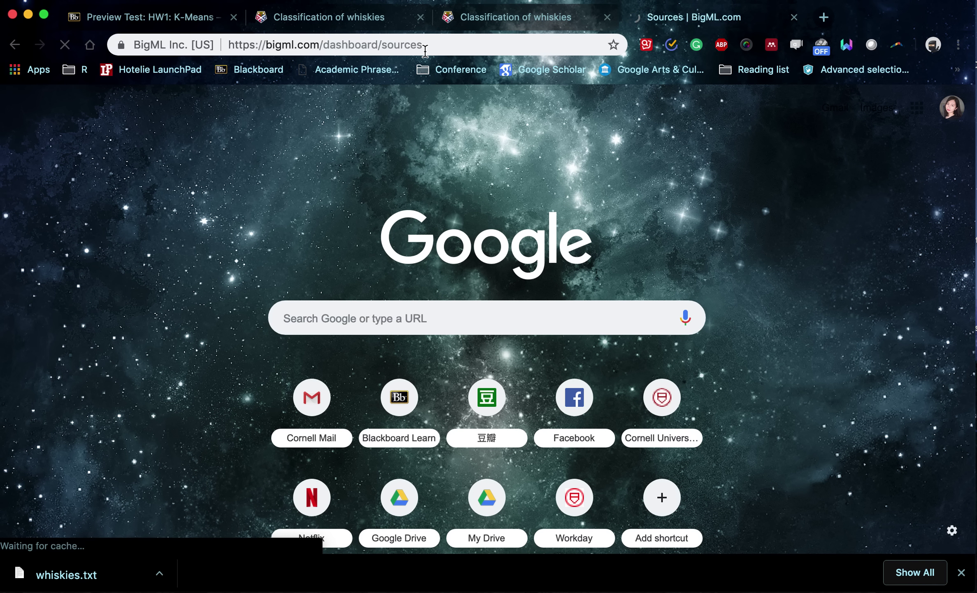
{"action": "left_click", "coordinate": [968, 578]}
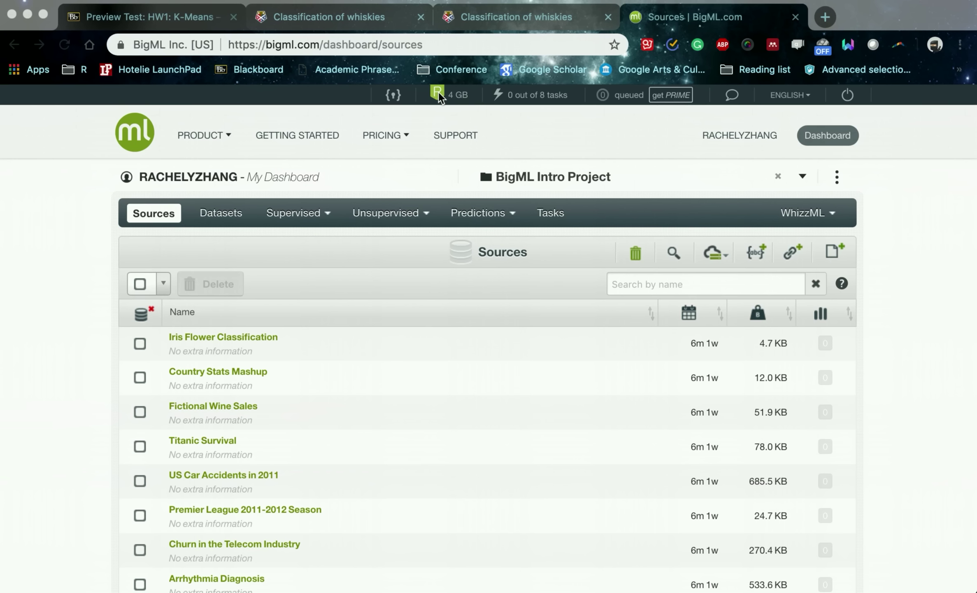
Upload whiskies.txt from the real folder as a new source in the BigML Intro Project
{"action": "left_click", "coordinate": [109, 334]}
{"action": "scroll", "coordinate": [109, 334], "scroll_direction": "down", "scroll_amount": 5}
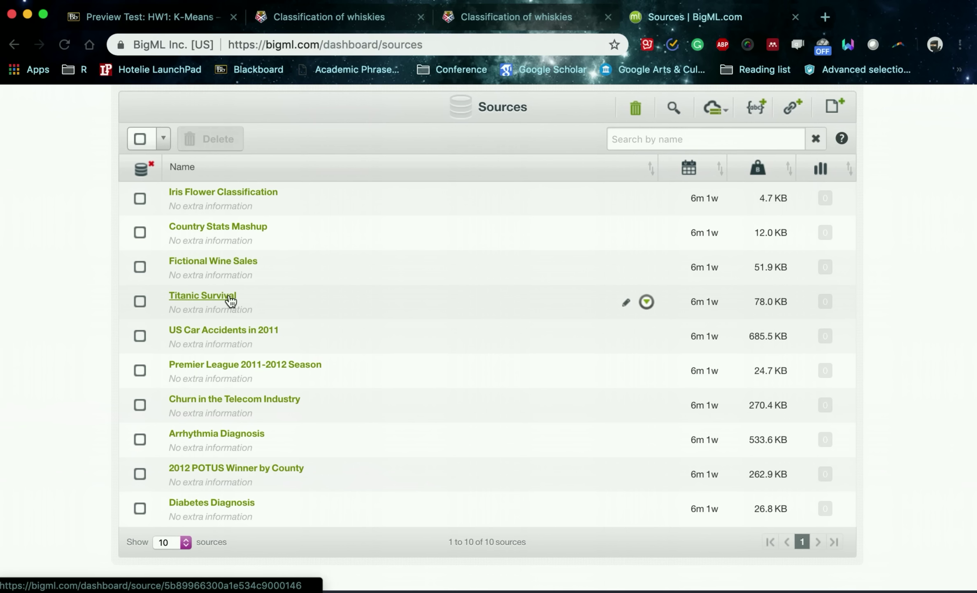
{"action": "scroll", "coordinate": [83, 400], "scroll_direction": "up", "scroll_amount": 5}
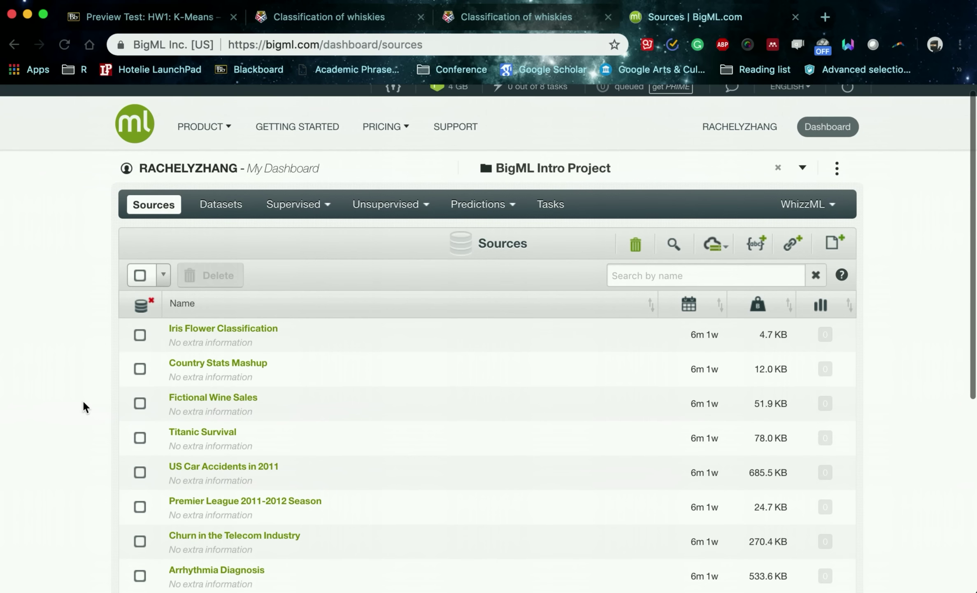
{"action": "mouse_move", "coordinate": [611, 325]}
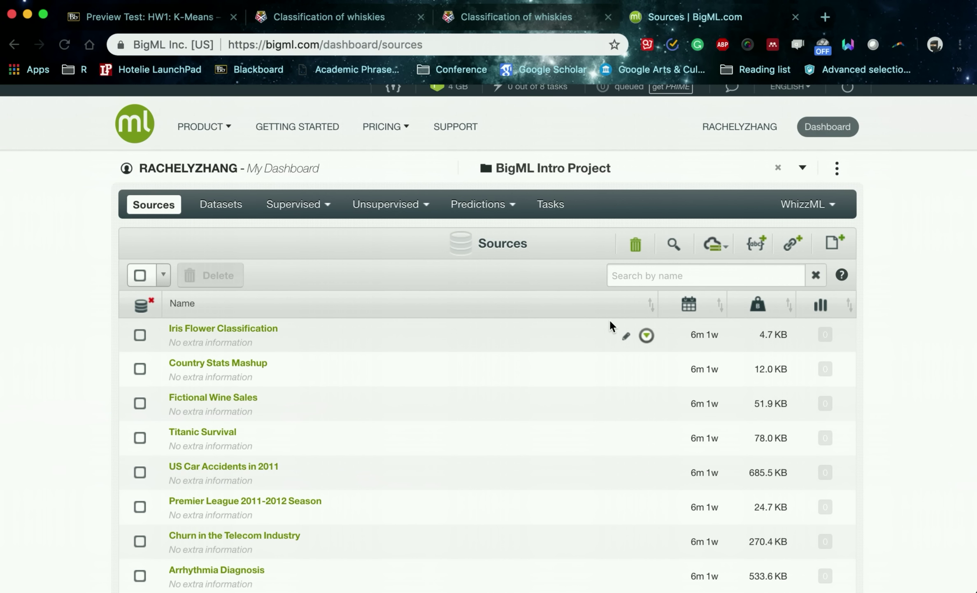
{"action": "left_click", "coordinate": [832, 242]}
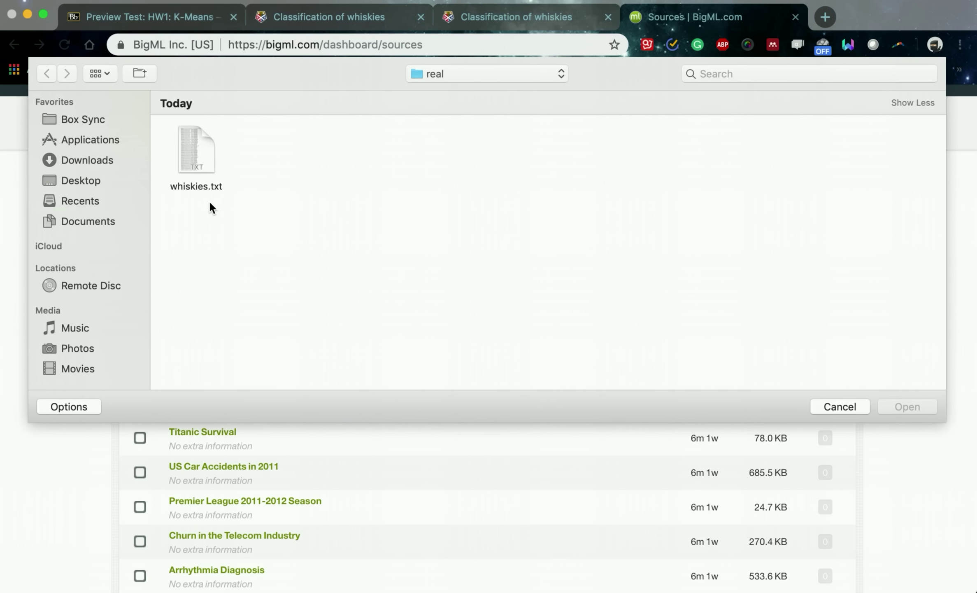
{"action": "left_click", "coordinate": [196, 160]}
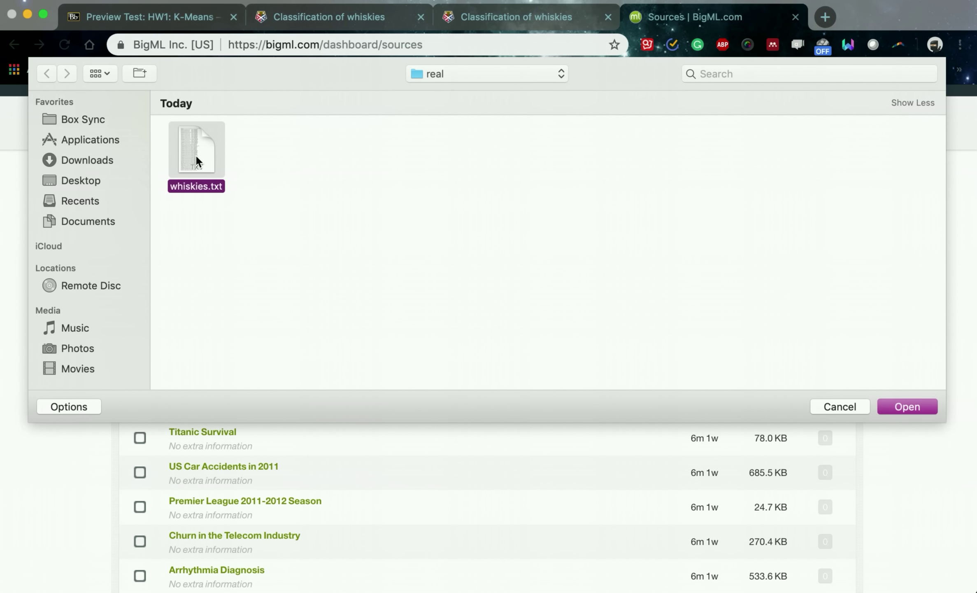
{"action": "double_click", "coordinate": [197, 157]}
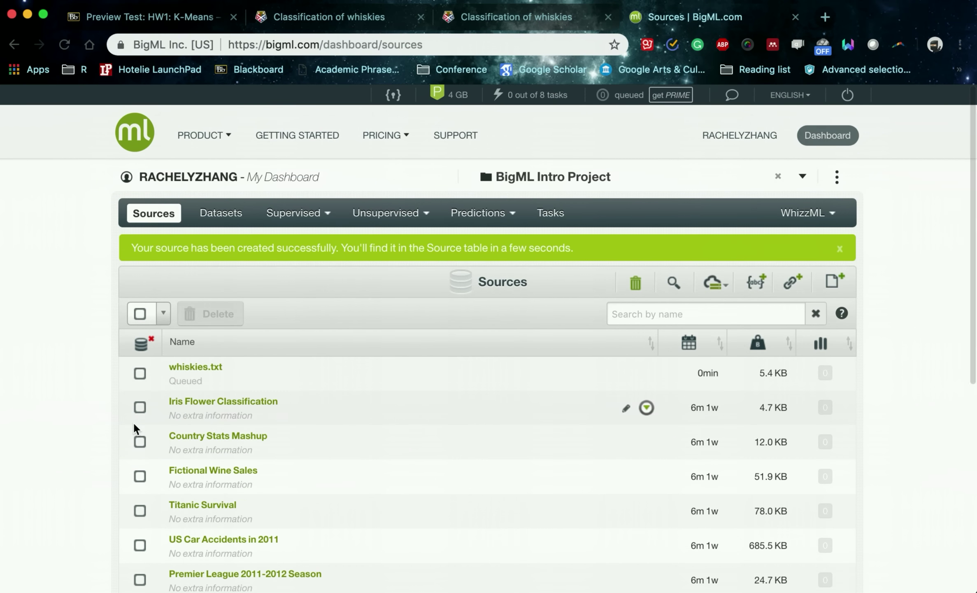
Open the whiskies.txt source and review the field types on both pages of its field list
{"action": "scroll", "coordinate": [133, 424], "scroll_direction": "down", "scroll_amount": 2}
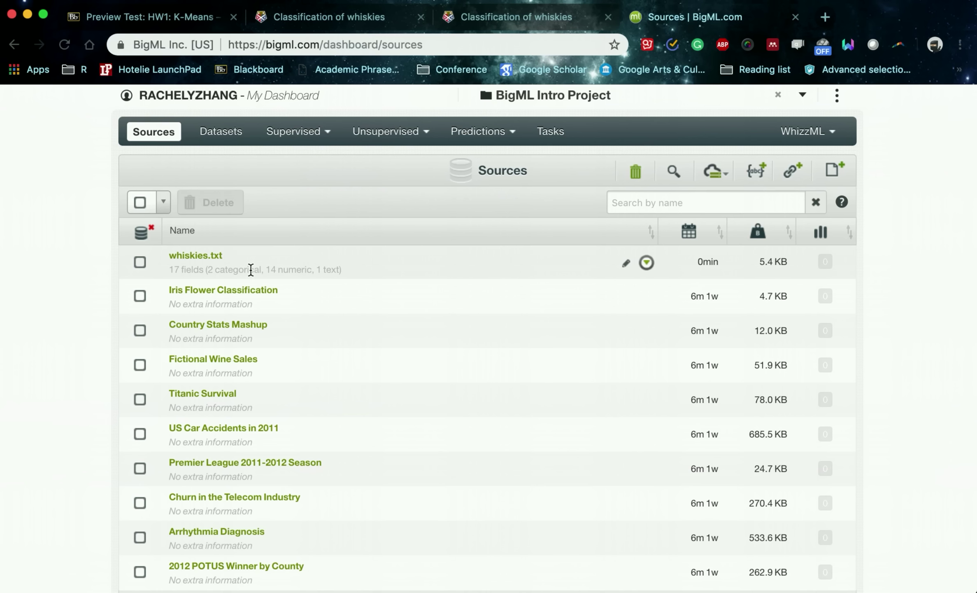
{"action": "left_click", "coordinate": [210, 256]}
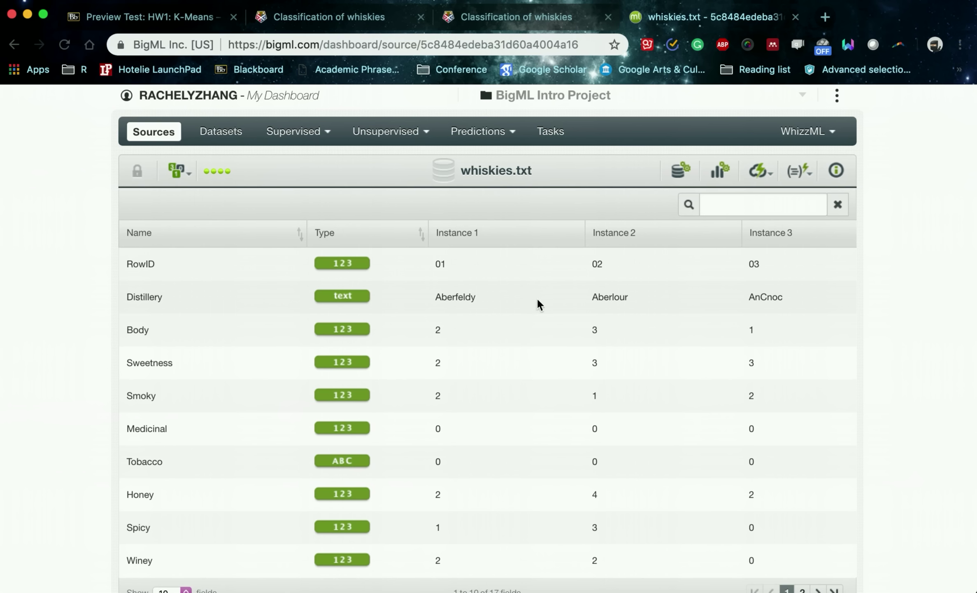
{"action": "scroll", "coordinate": [213, 333], "scroll_direction": "down", "scroll_amount": 5}
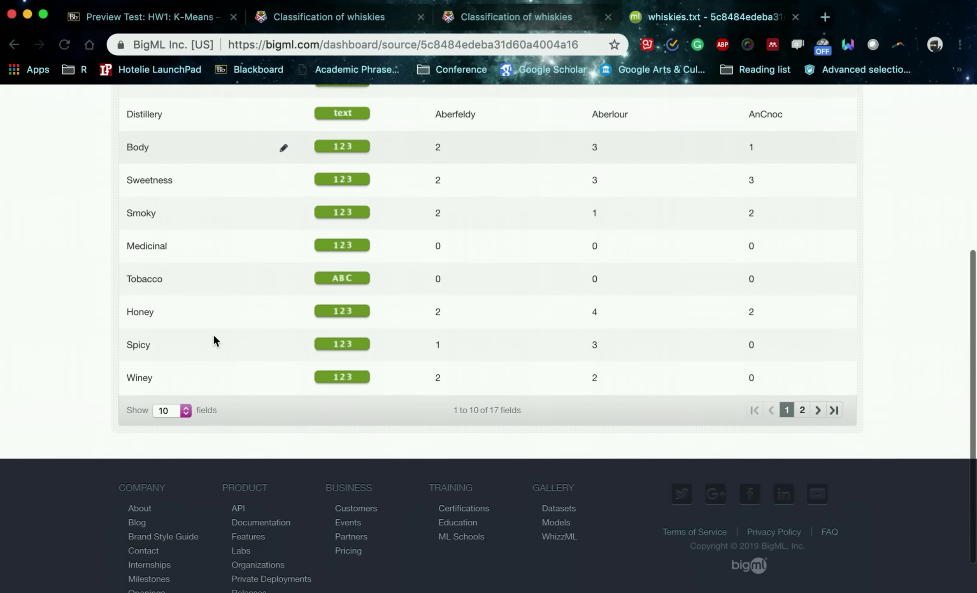
{"action": "left_click", "coordinate": [804, 396]}
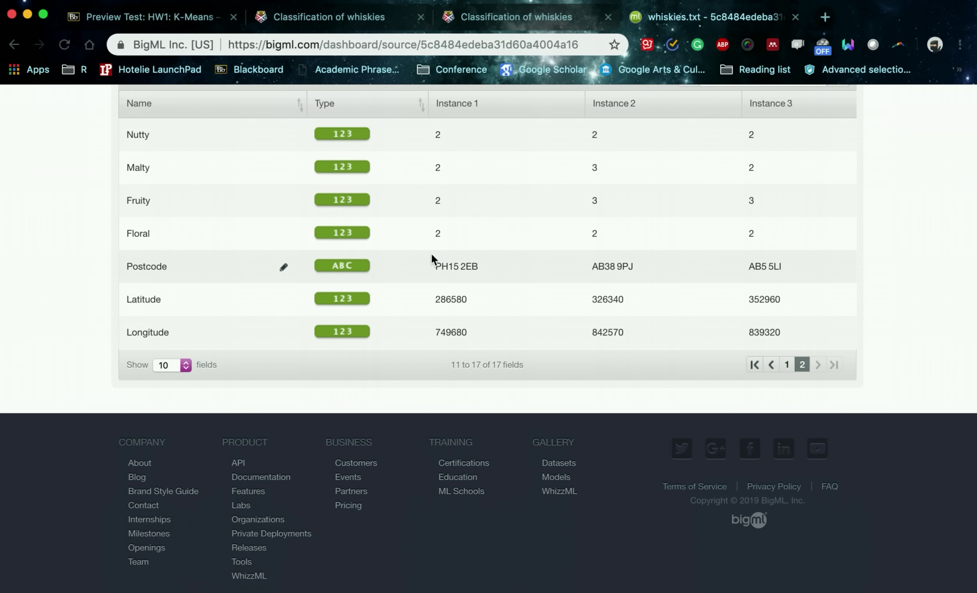
{"action": "left_click", "coordinate": [787, 366]}
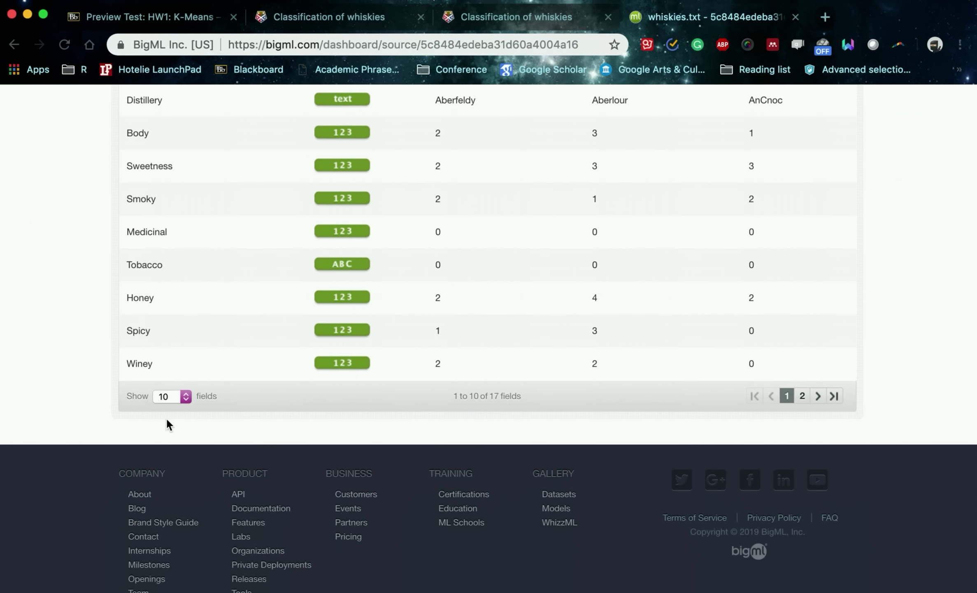
Open the configuration of the whiskies.txt source and set the Distillery field's type to Categorical
{"action": "scroll", "coordinate": [165, 417], "scroll_direction": "up", "scroll_amount": 10}
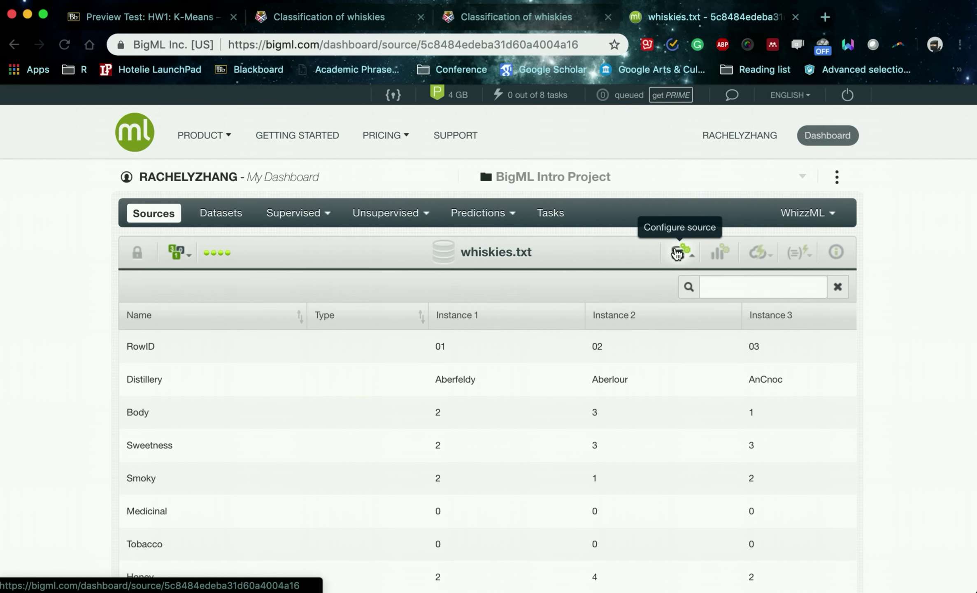
{"action": "left_click", "coordinate": [677, 252]}
{"action": "scroll", "coordinate": [271, 407], "scroll_direction": "down", "scroll_amount": 6}
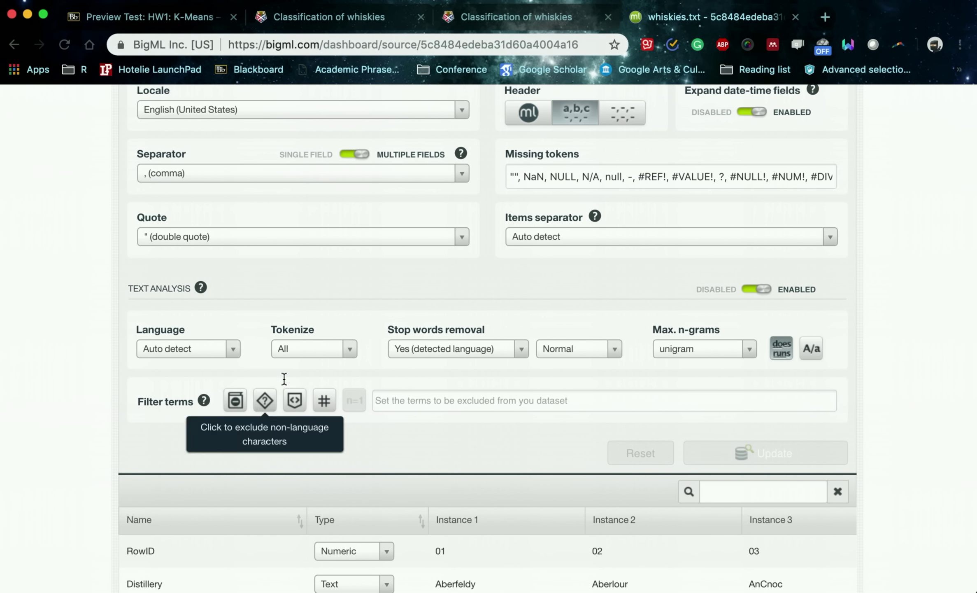
{"action": "scroll", "coordinate": [290, 252], "scroll_direction": "down", "scroll_amount": 1}
{"action": "scroll", "coordinate": [290, 251], "scroll_direction": "down", "scroll_amount": 7}
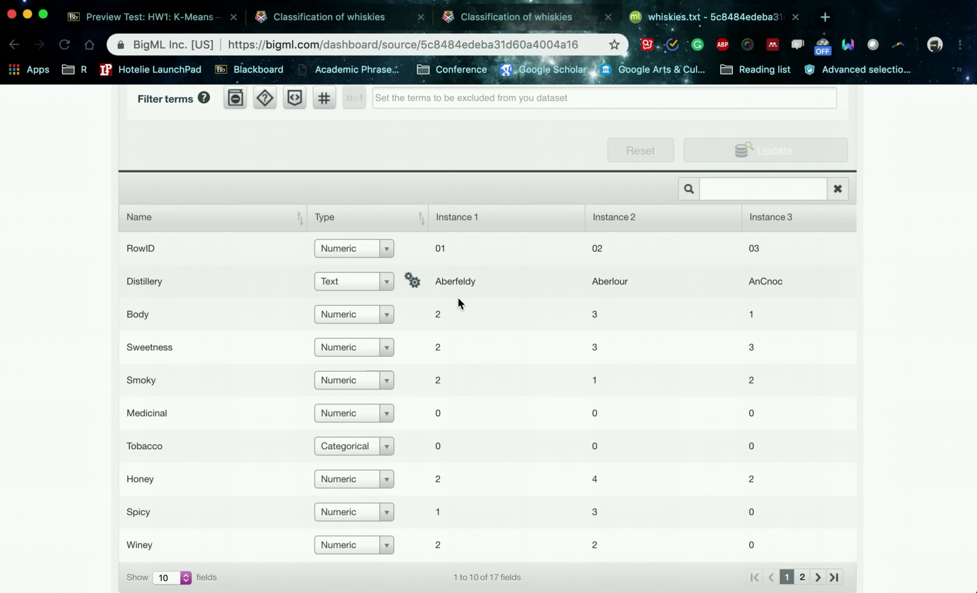
{"action": "left_click", "coordinate": [365, 283]}
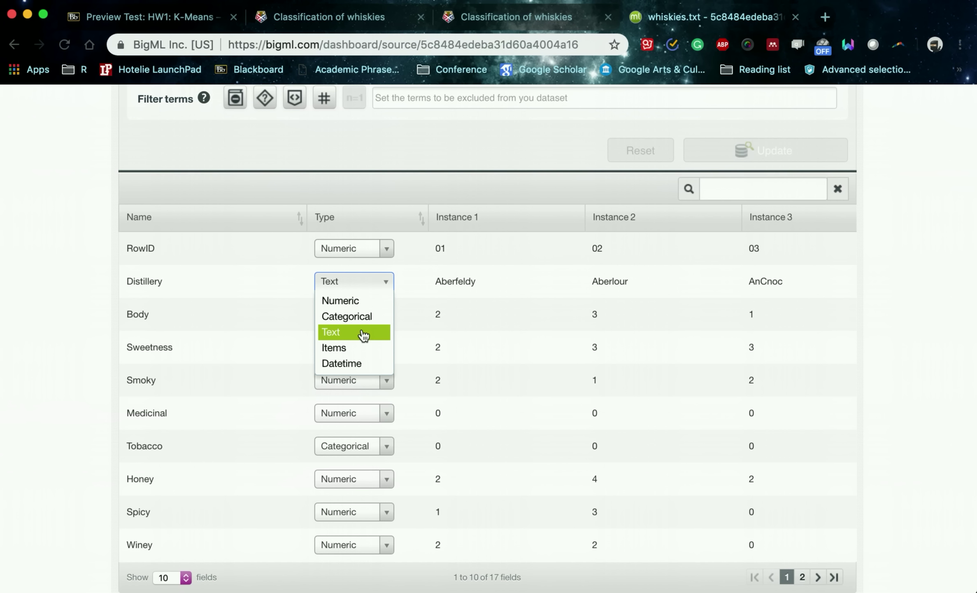
{"action": "left_click", "coordinate": [361, 316]}
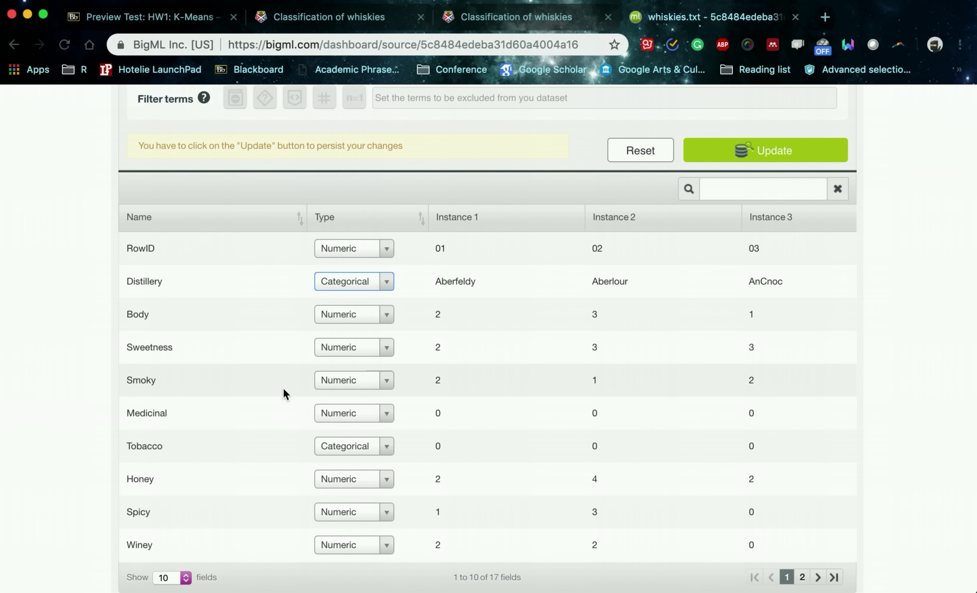
Set the Tobacco field's type to Numeric and show the second page of source fields
{"action": "scroll", "coordinate": [283, 386], "scroll_direction": "down", "scroll_amount": 3}
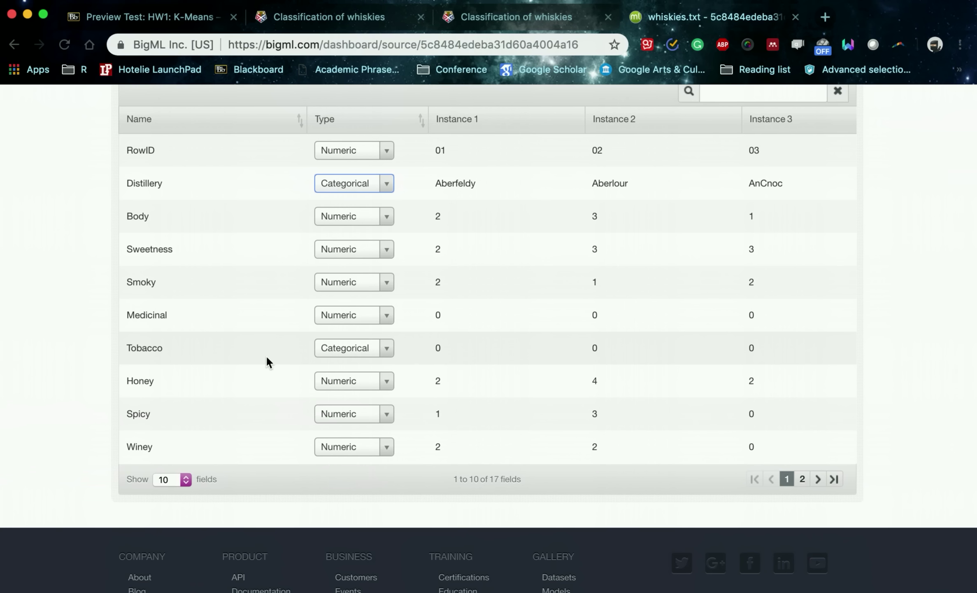
{"action": "left_click", "coordinate": [356, 349]}
{"action": "left_click", "coordinate": [358, 367]}
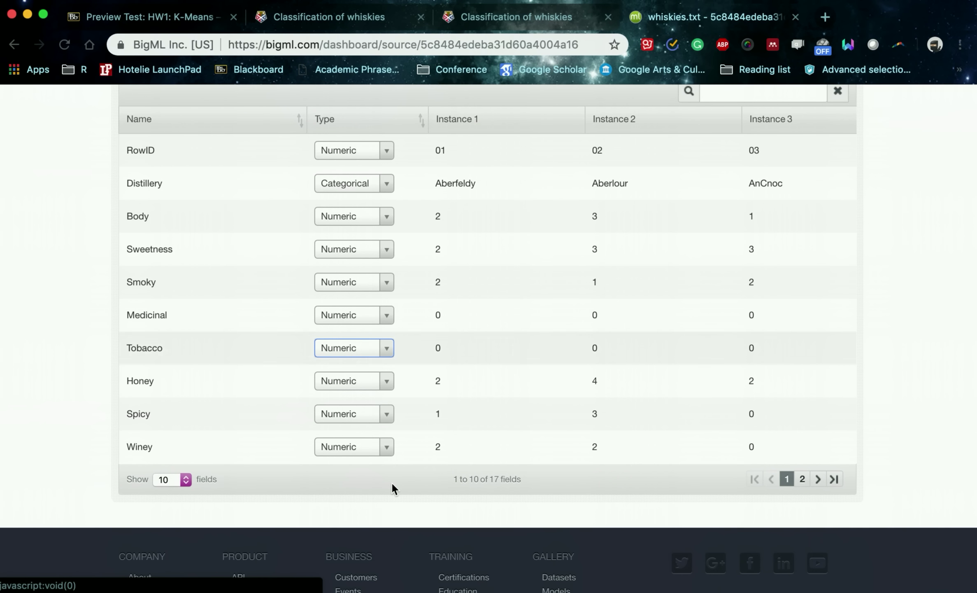
{"action": "left_click", "coordinate": [803, 479]}
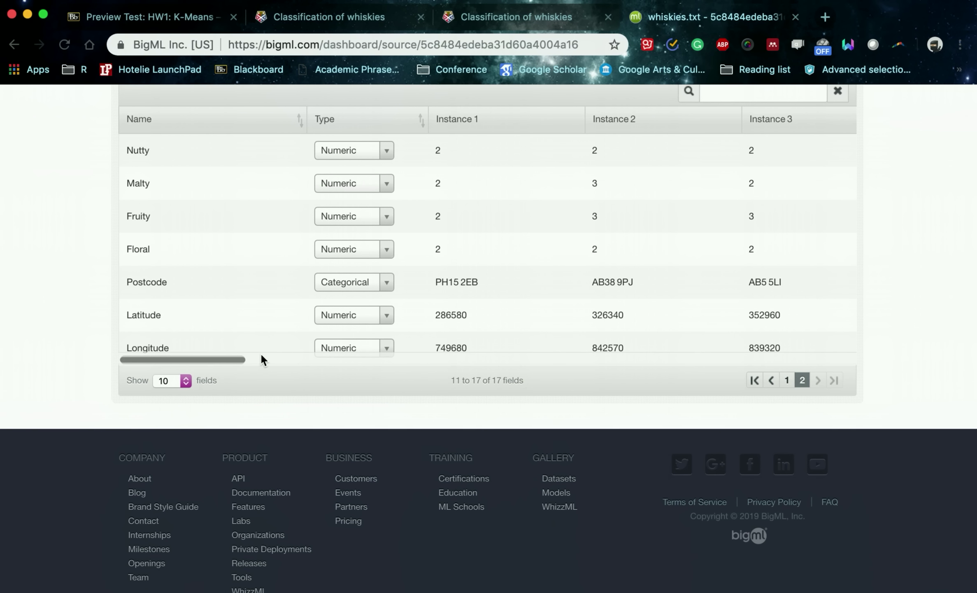
Save the changed field types by updating the whiskies.txt source
{"action": "scroll", "coordinate": [260, 353], "scroll_direction": "down", "scroll_amount": 2}
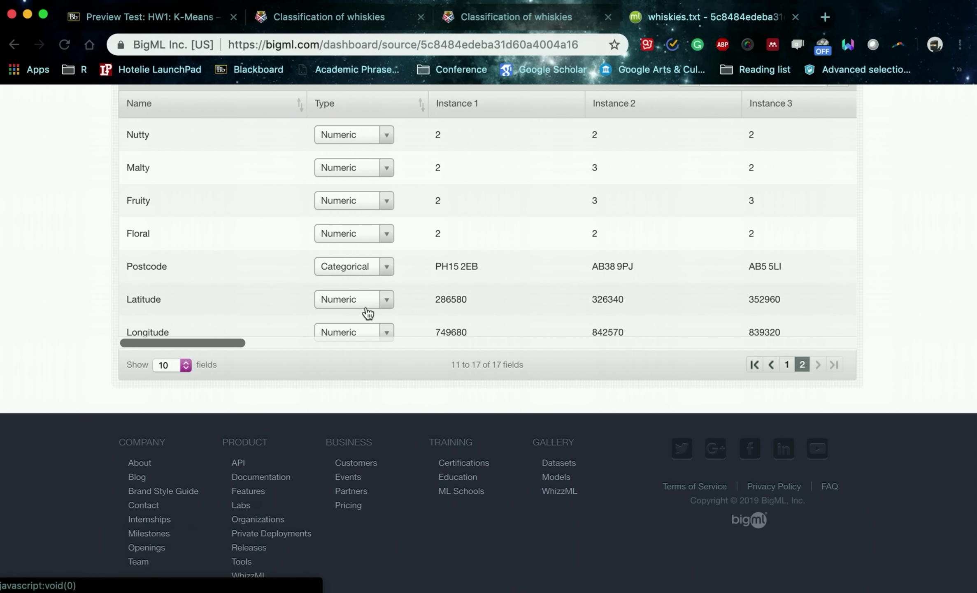
{"action": "scroll", "coordinate": [367, 312], "scroll_direction": "up", "scroll_amount": 8}
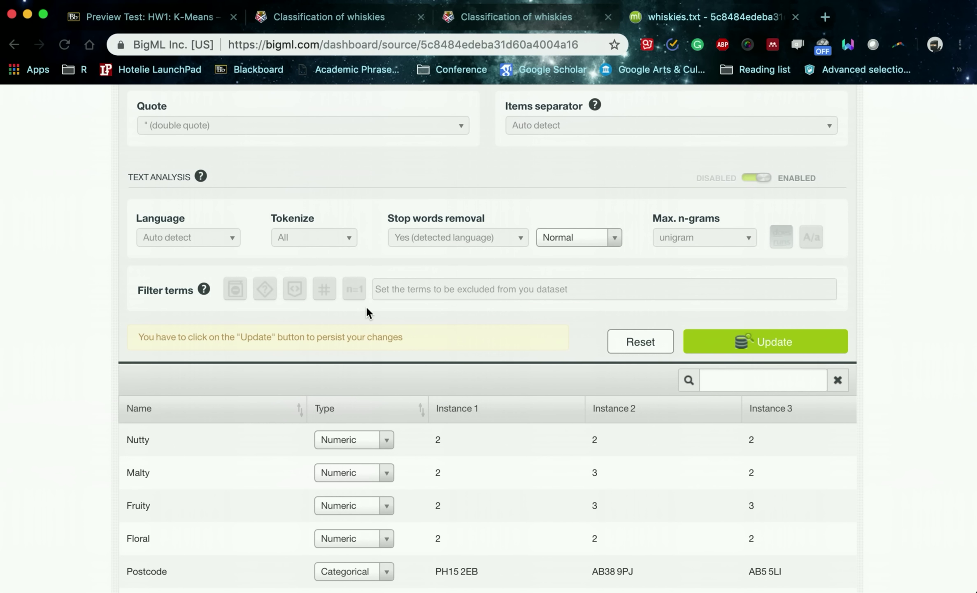
{"action": "left_click", "coordinate": [729, 337]}
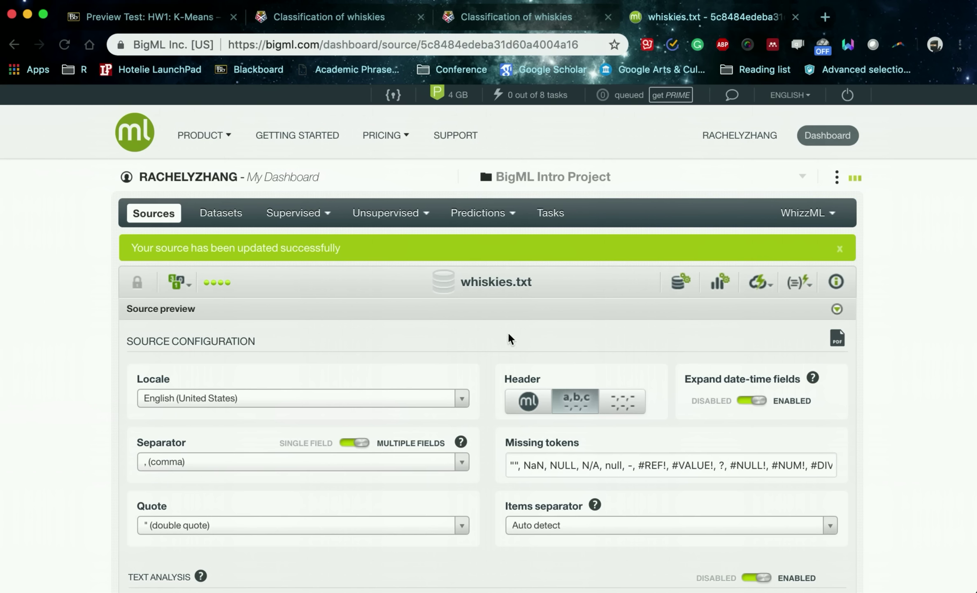
Open the dataset configuration for whiskies.txt and exclude the RowID field
{"action": "scroll", "coordinate": [146, 370], "scroll_direction": "down", "scroll_amount": 2}
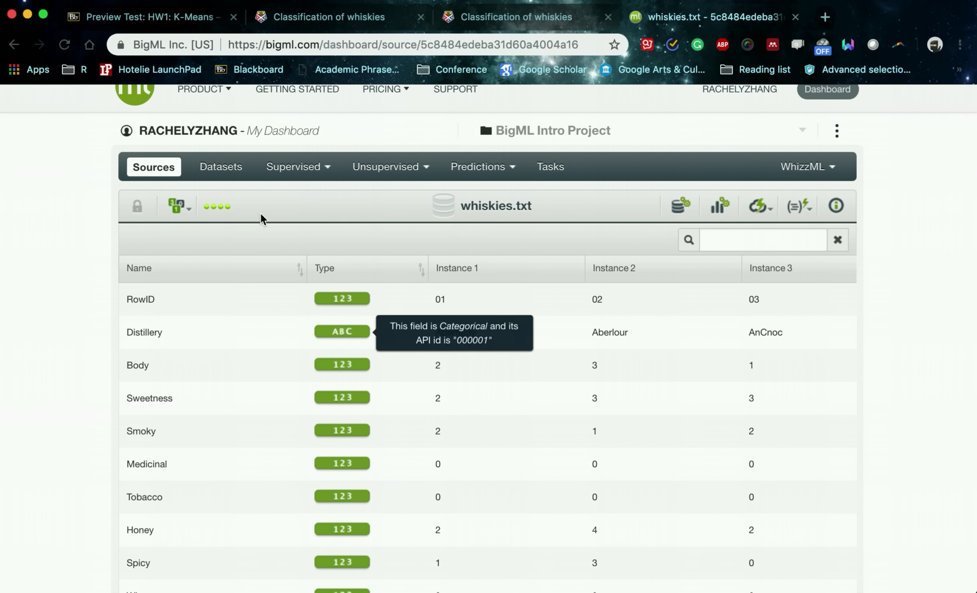
{"action": "left_click", "coordinate": [717, 211]}
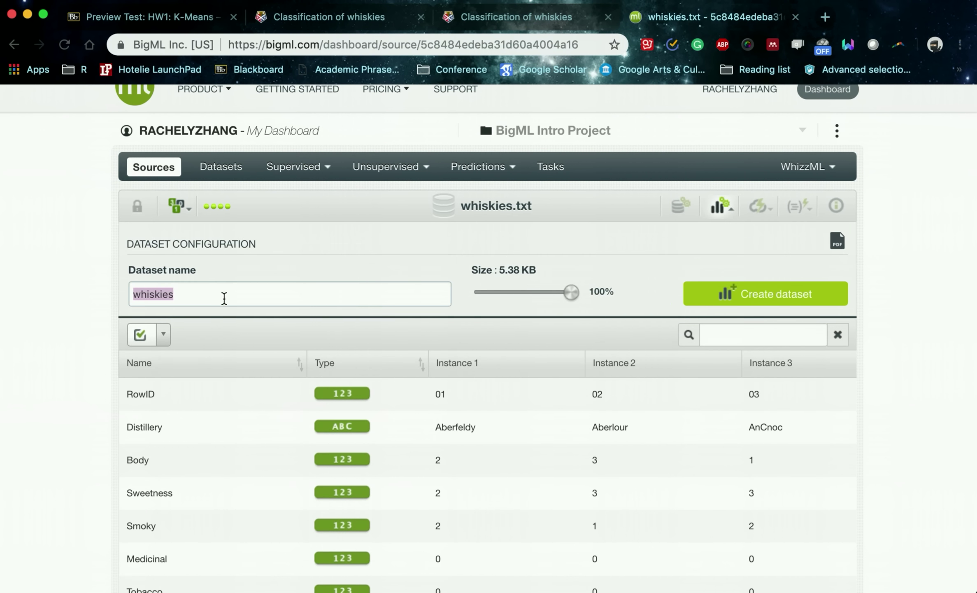
{"action": "left_click", "coordinate": [223, 298]}
{"action": "mouse_move", "coordinate": [264, 395]}
{"action": "left_click", "coordinate": [288, 394]}
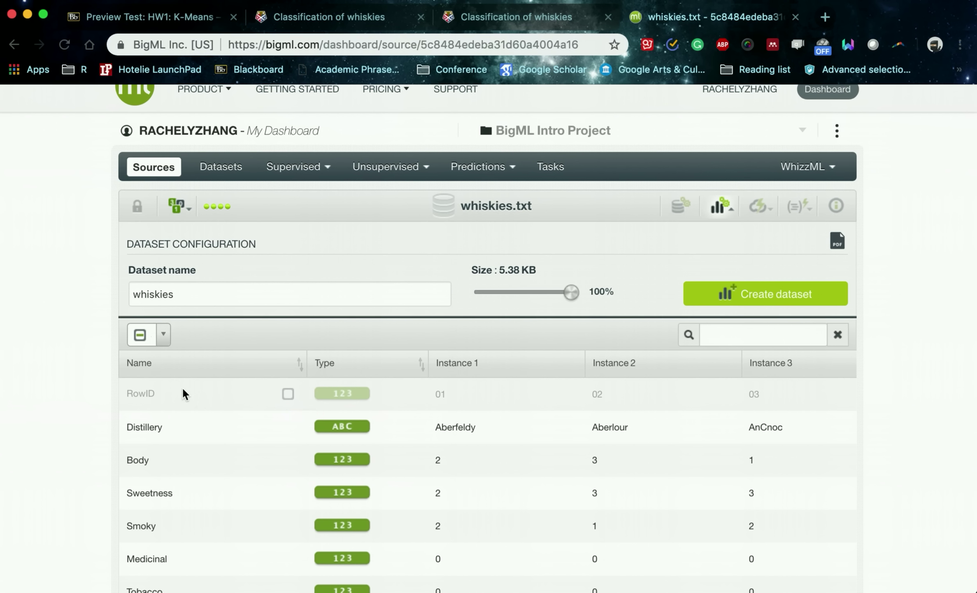
Exclude the Postcode, Latitude and Longitude fields on the second page of the dataset's field list
{"action": "scroll", "coordinate": [183, 393], "scroll_direction": "down", "scroll_amount": 3}
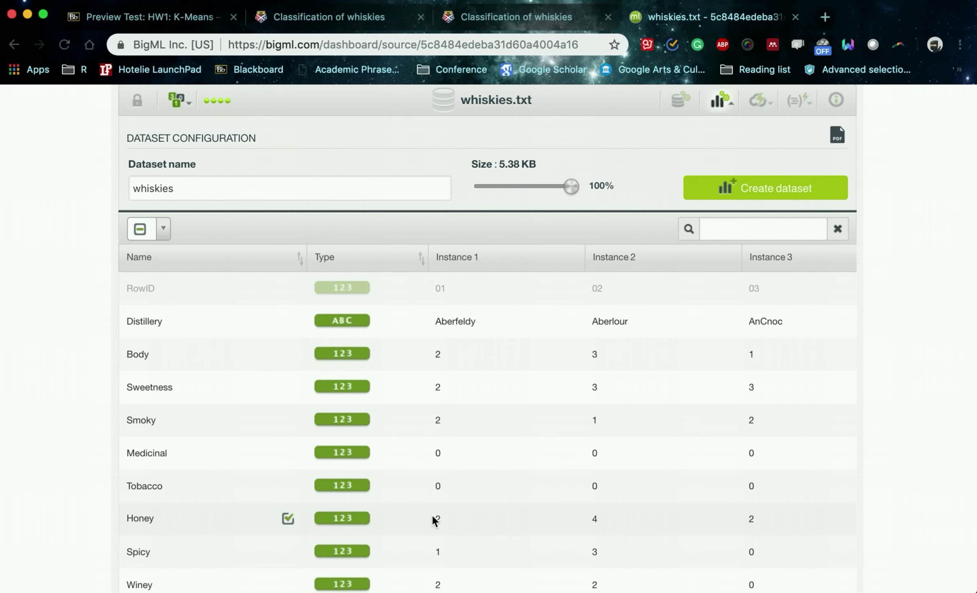
{"action": "scroll", "coordinate": [248, 468], "scroll_direction": "down", "scroll_amount": 6}
{"action": "scroll", "coordinate": [246, 216], "scroll_direction": "up", "scroll_amount": 3}
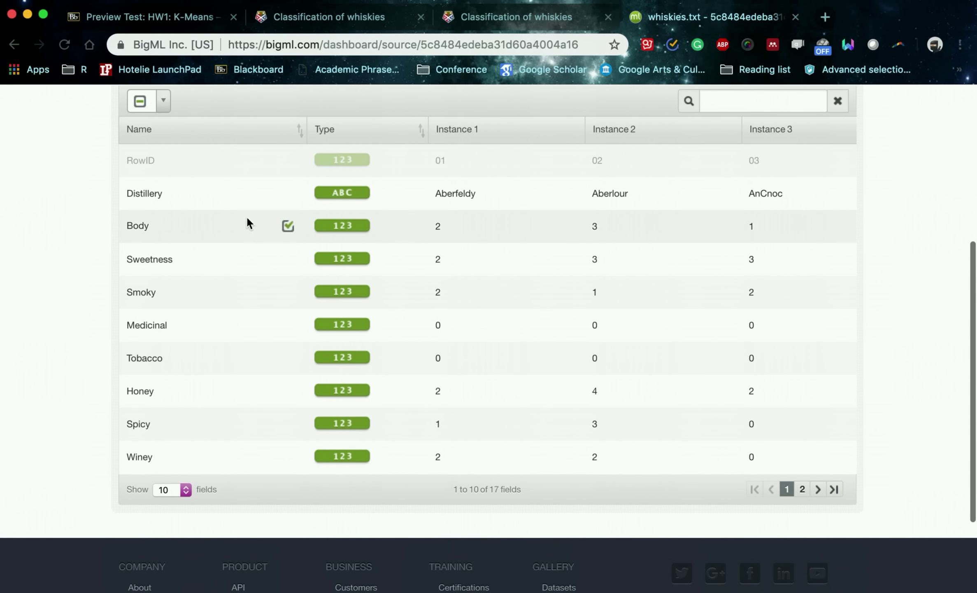
{"action": "left_click", "coordinate": [802, 489]}
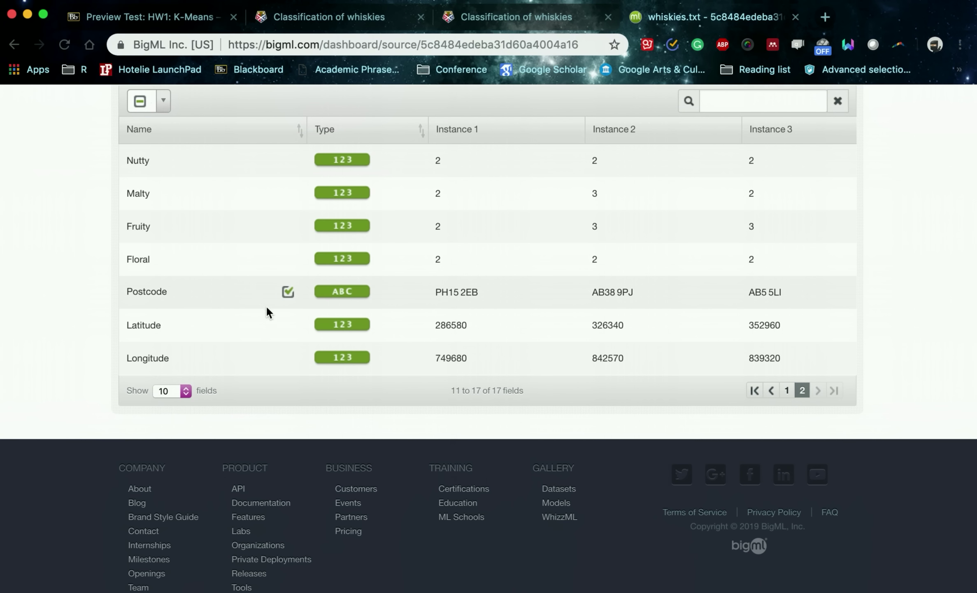
{"action": "left_click", "coordinate": [288, 291]}
{"action": "left_click", "coordinate": [288, 324]}
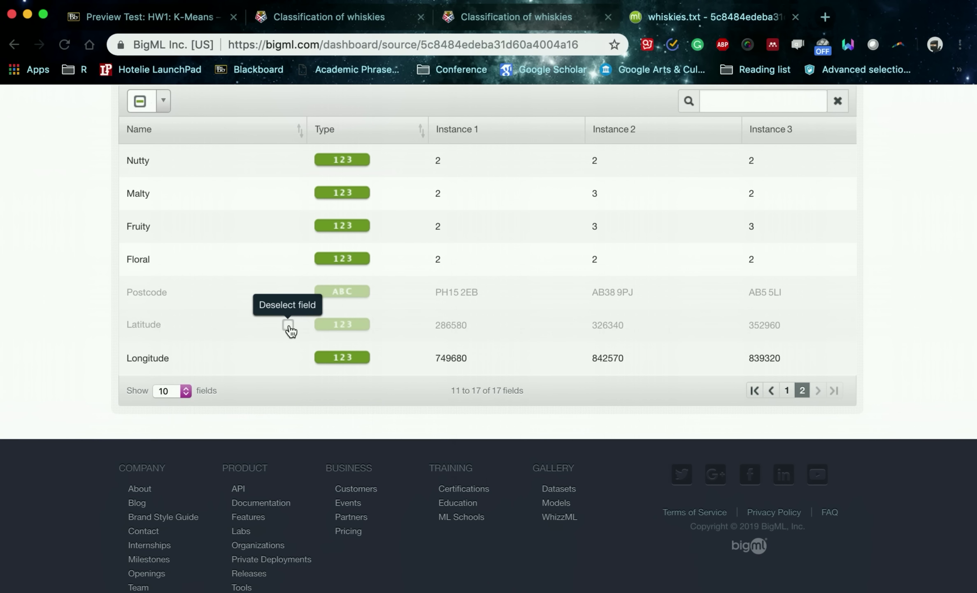
{"action": "left_click", "coordinate": [288, 357]}
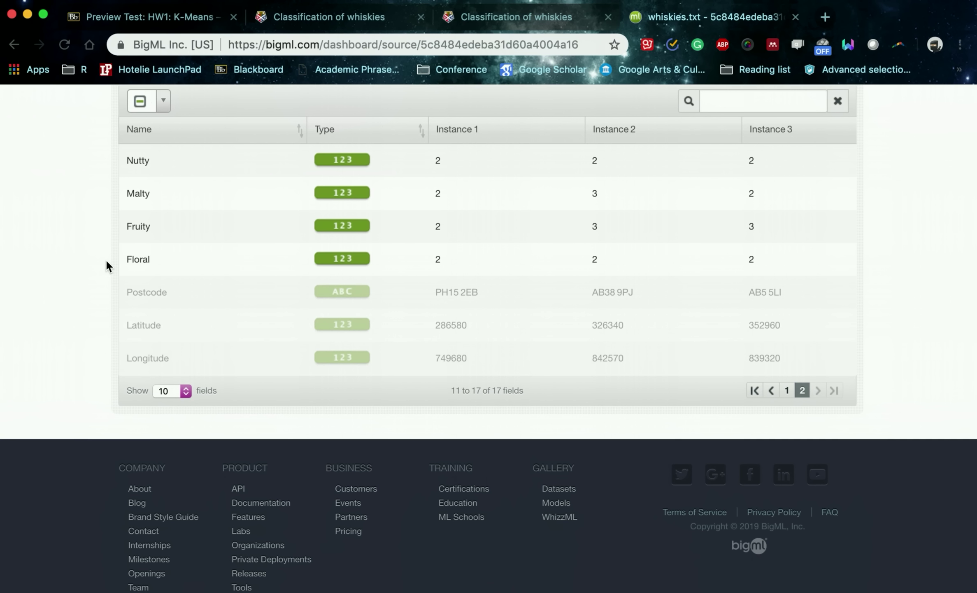
Name the dataset whiskies_dataset and create it from the remaining fields
{"action": "scroll", "coordinate": [105, 258], "scroll_direction": "up", "scroll_amount": 5}
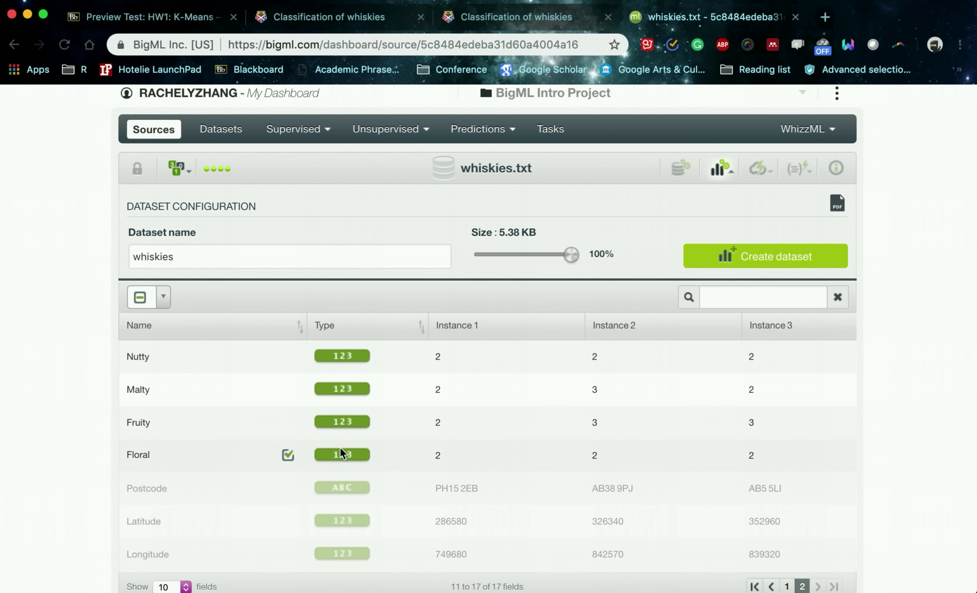
{"action": "scroll", "coordinate": [624, 447], "scroll_direction": "down", "scroll_amount": 1}
{"action": "left_click", "coordinate": [340, 242]}
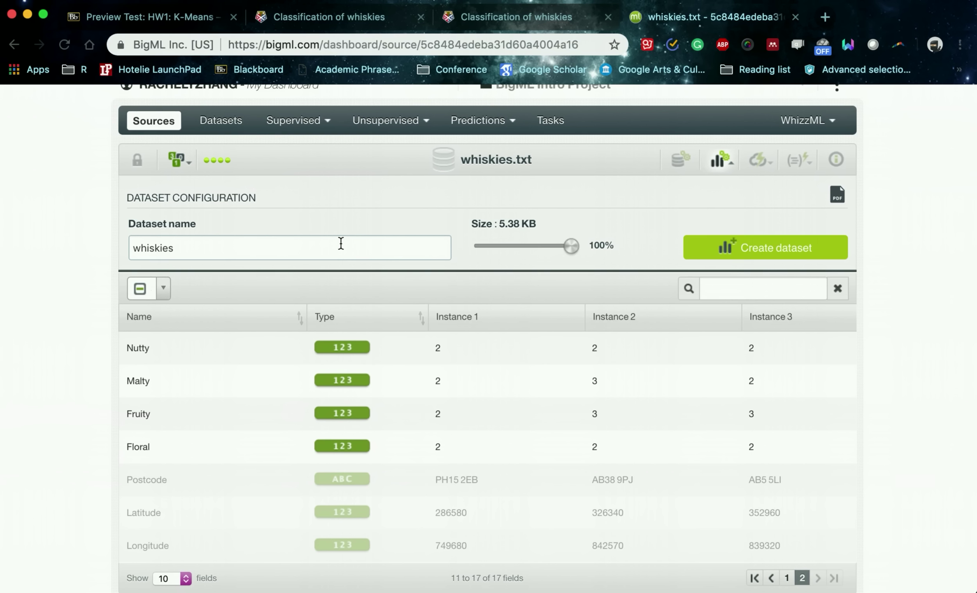
{"action": "type", "text": "_dataset"}
{"action": "left_click", "coordinate": [781, 249]}
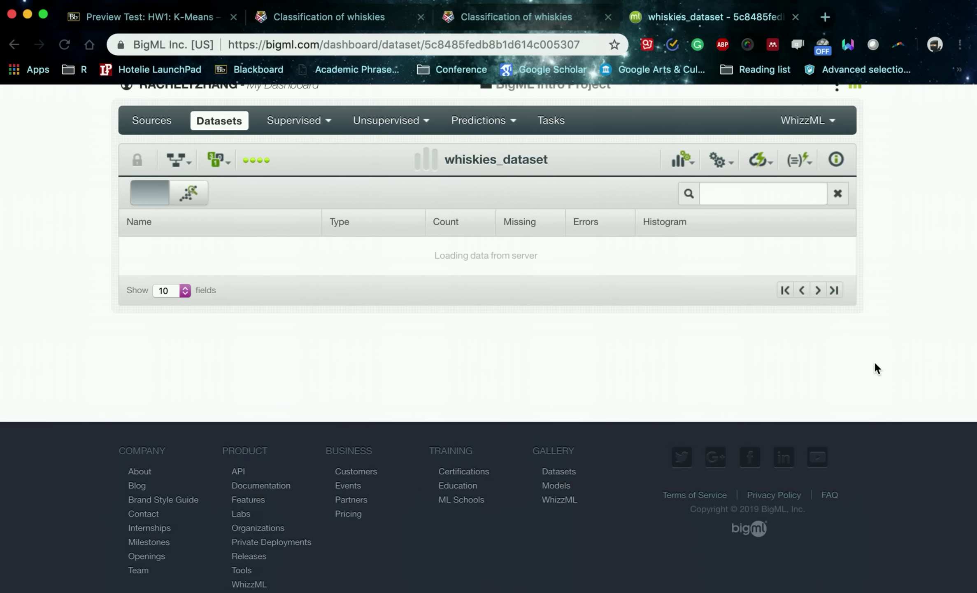
Examine the field types, counts, missing values and histograms of whiskies_dataset, including the Body field's distribution
{"action": "scroll", "coordinate": [220, 272], "scroll_direction": "down", "scroll_amount": 5}
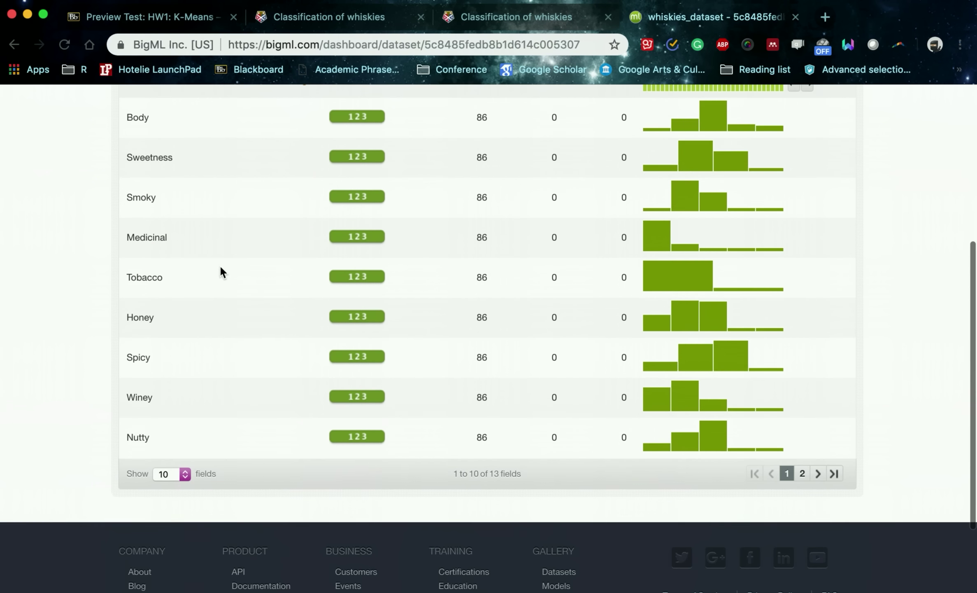
{"action": "scroll", "coordinate": [220, 268], "scroll_direction": "up", "scroll_amount": 4}
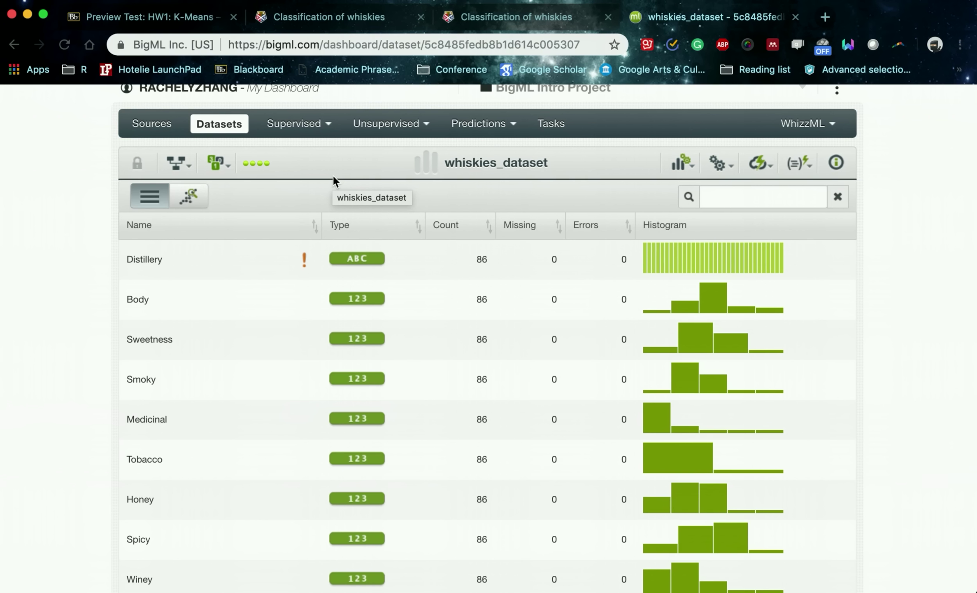
{"action": "scroll", "coordinate": [300, 357], "scroll_direction": "down", "scroll_amount": 4}
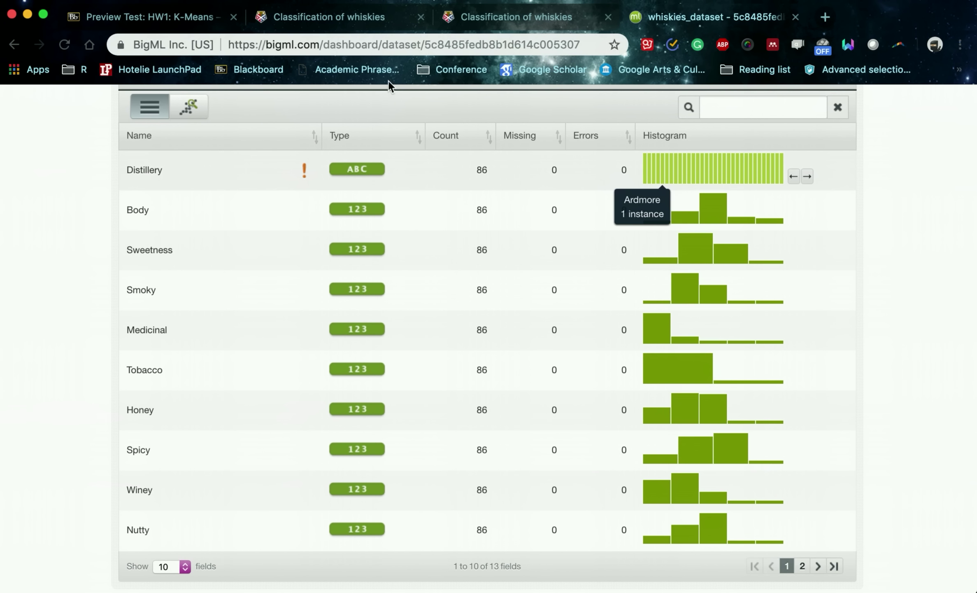
{"action": "scroll", "coordinate": [378, 153], "scroll_direction": "up", "scroll_amount": 8}
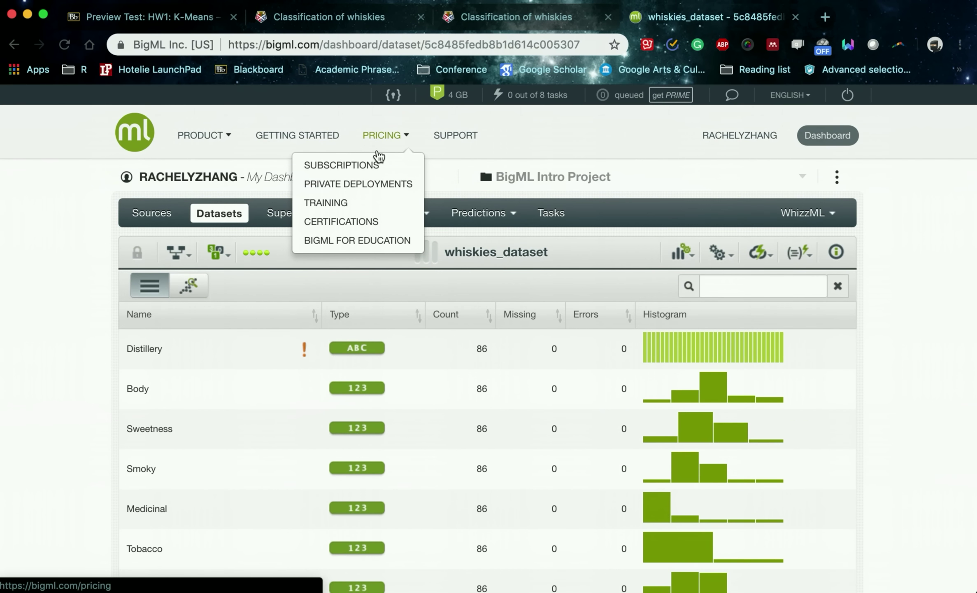
{"action": "scroll", "coordinate": [478, 416], "scroll_direction": "down", "scroll_amount": 6}
{"action": "scroll", "coordinate": [482, 404], "scroll_direction": "down", "scroll_amount": 2}
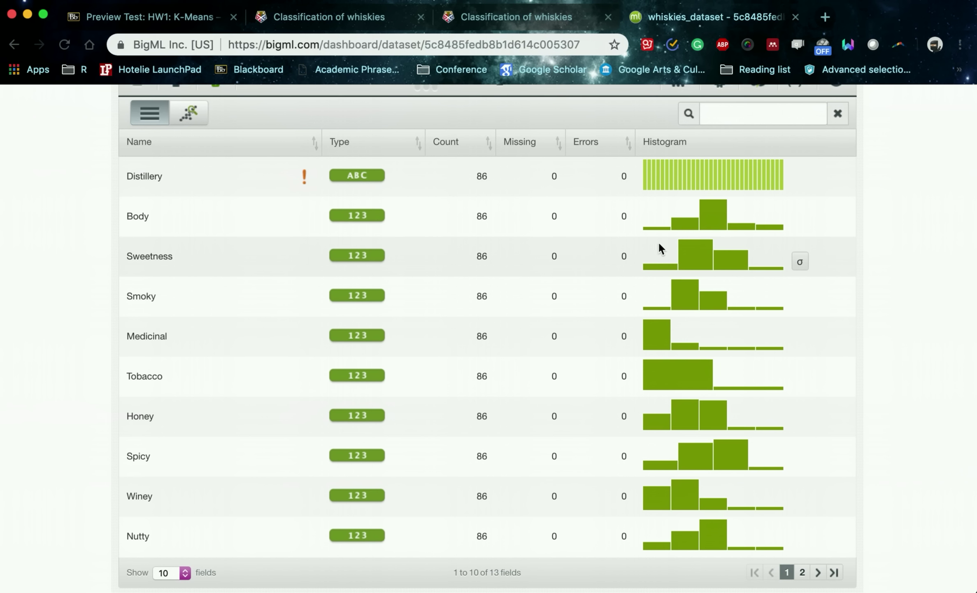
{"action": "mouse_move", "coordinate": [711, 225]}
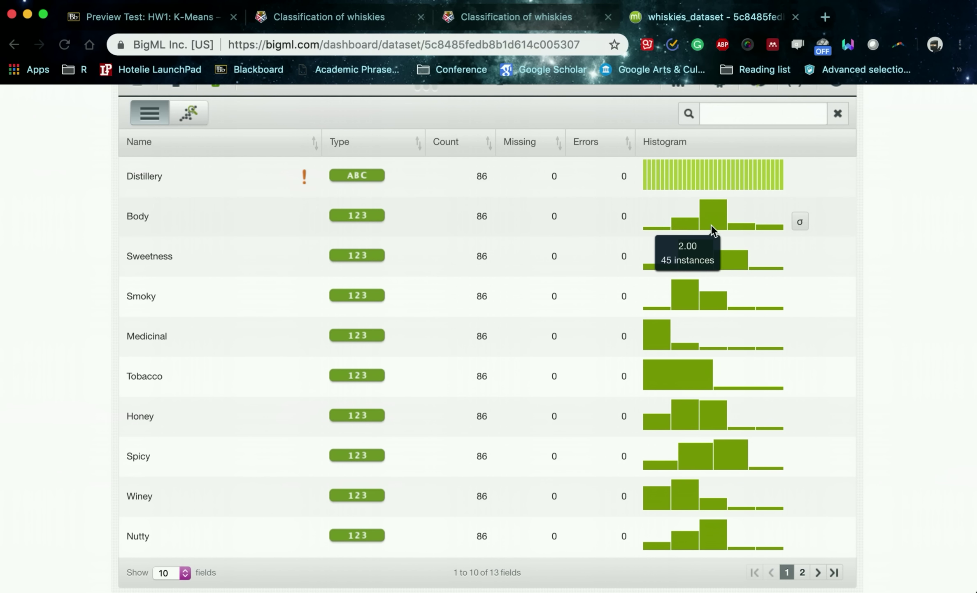